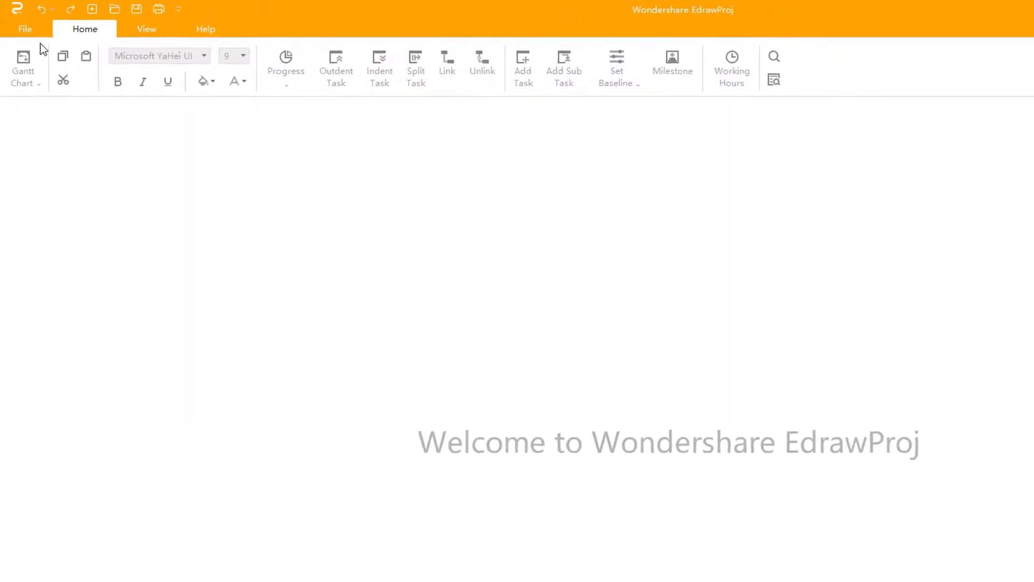
Create a new blank project and open the first task's name for editing
click(40, 32)
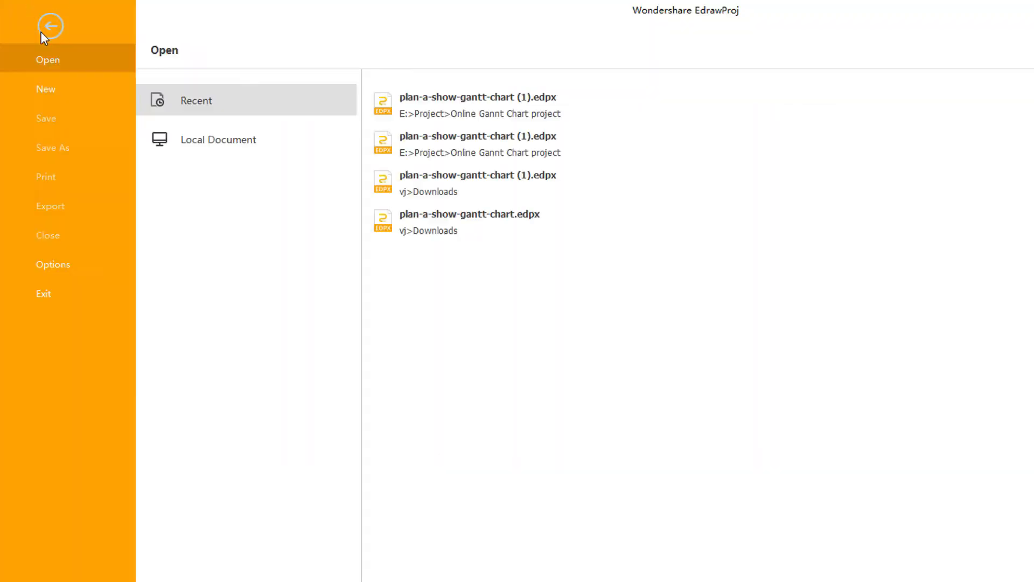
click(35, 87)
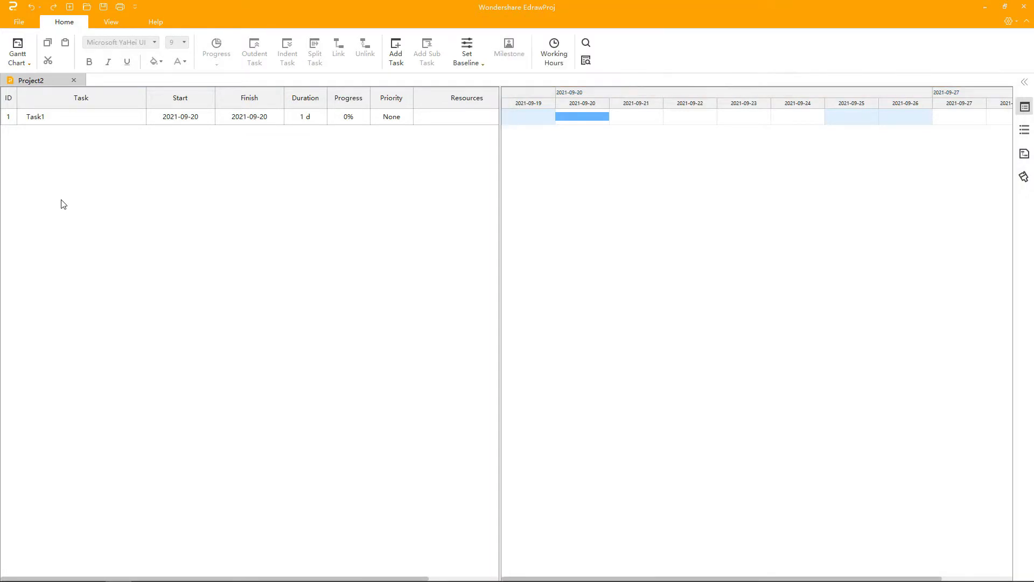
double_click(111, 123)
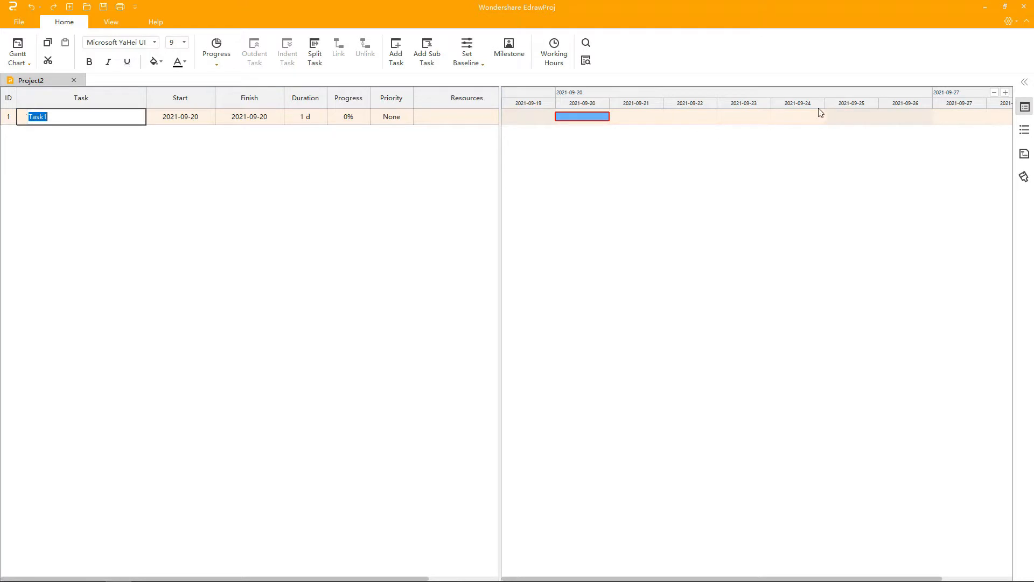
Examine the selected task's properties, resource assignment, project information, predecessor, text style and theme settings
click(1024, 81)
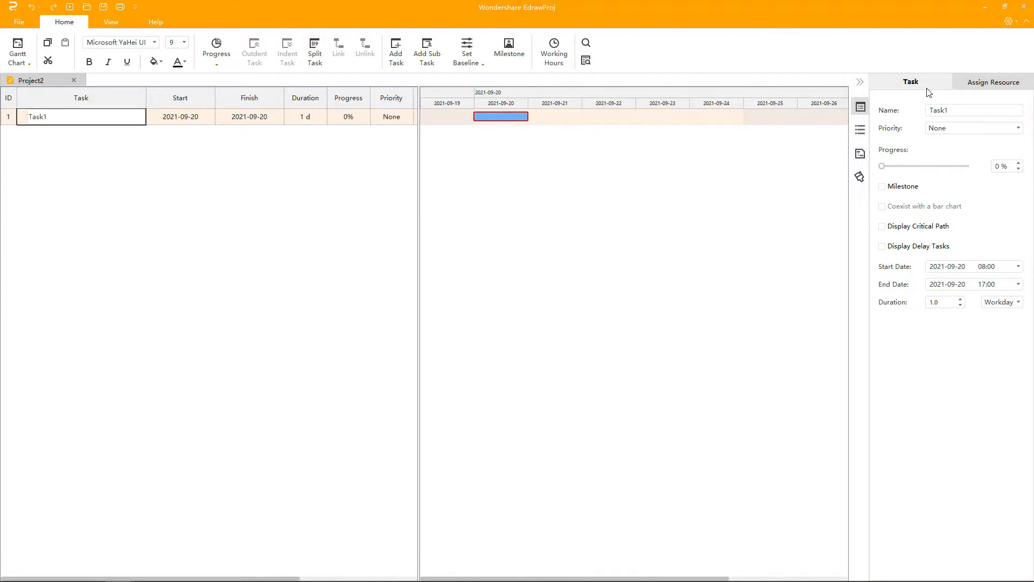
click(963, 82)
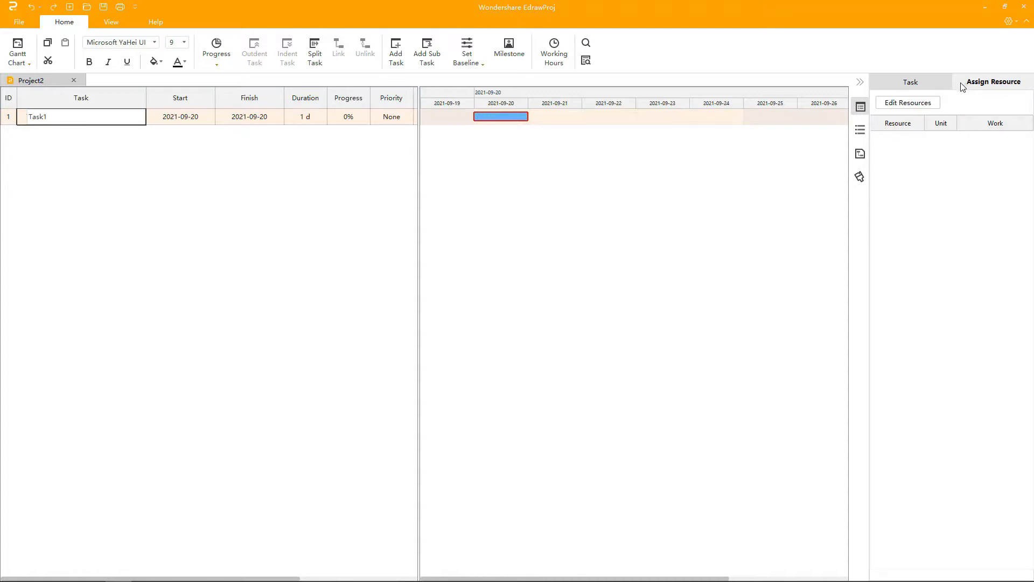
click(862, 134)
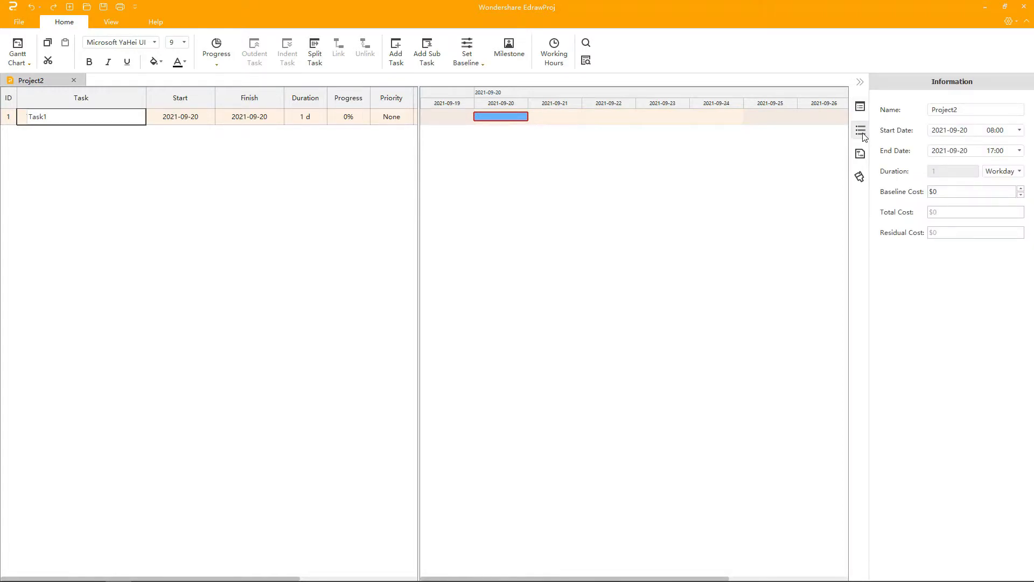
click(861, 157)
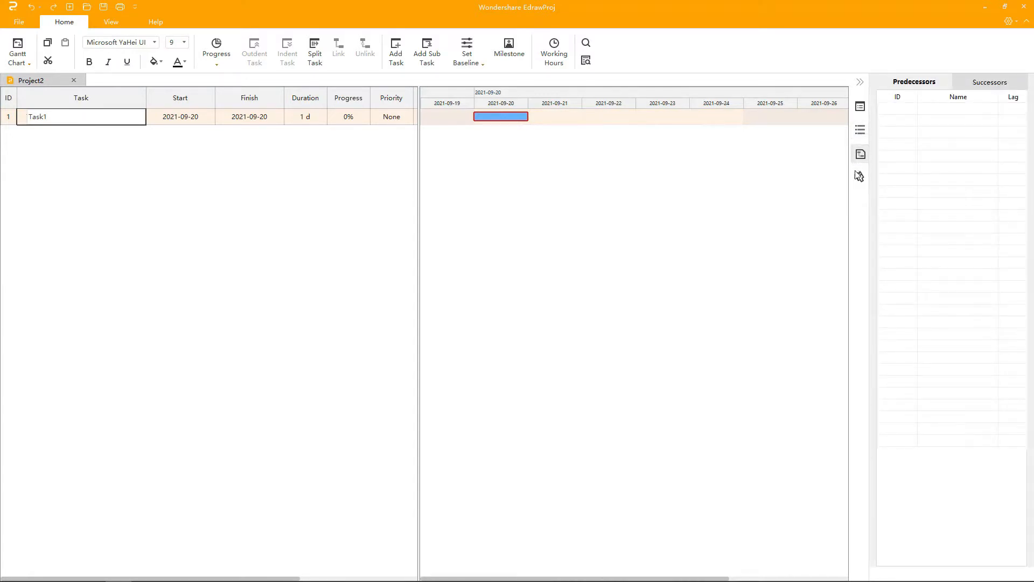
click(859, 177)
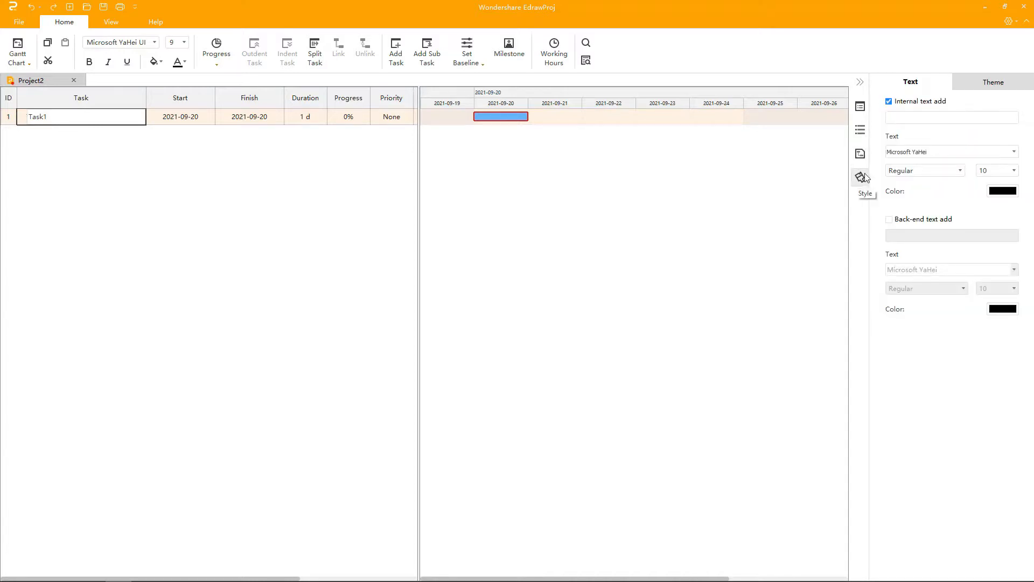
click(962, 84)
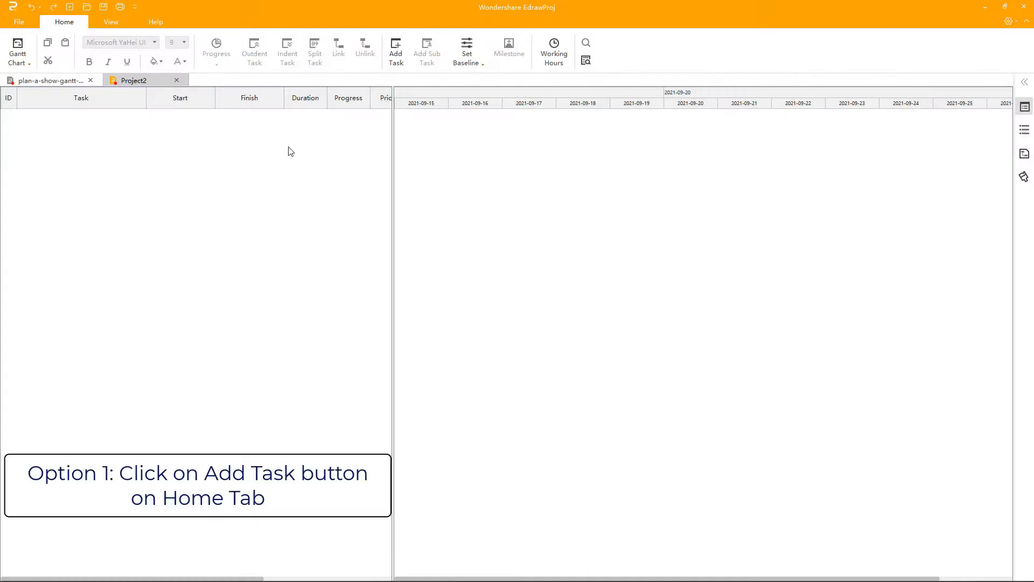
Add two new tasks to the empty Gantt chart
click(393, 60)
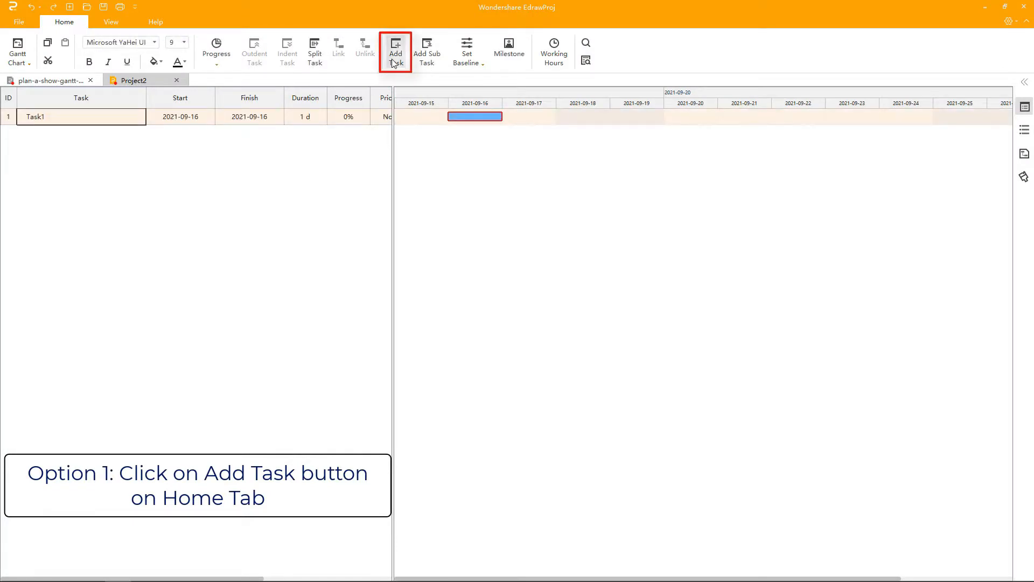
right_click(181, 170)
click(199, 172)
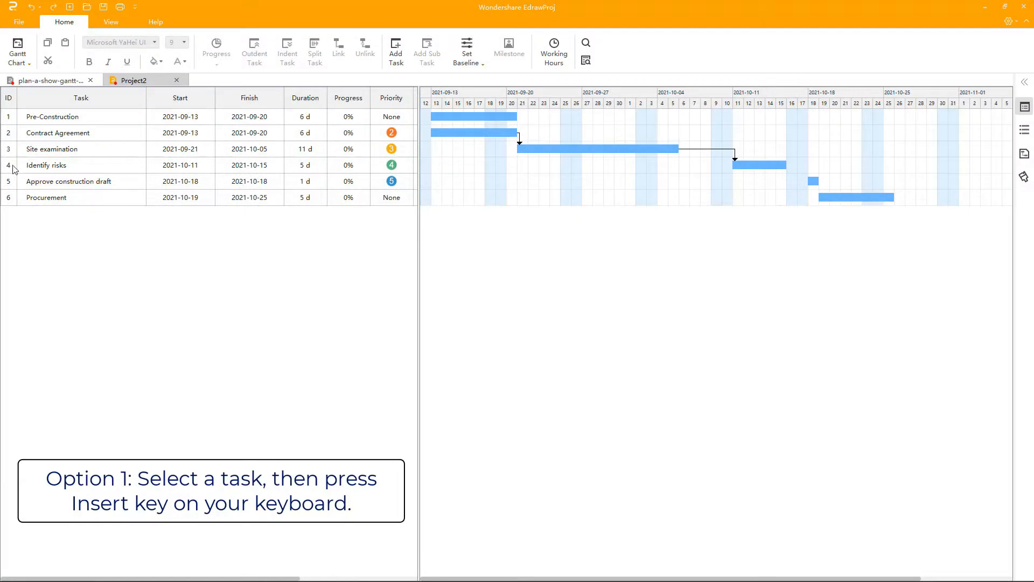
Insert two new one-day tasks directly above the Site examination task
click(10, 151)
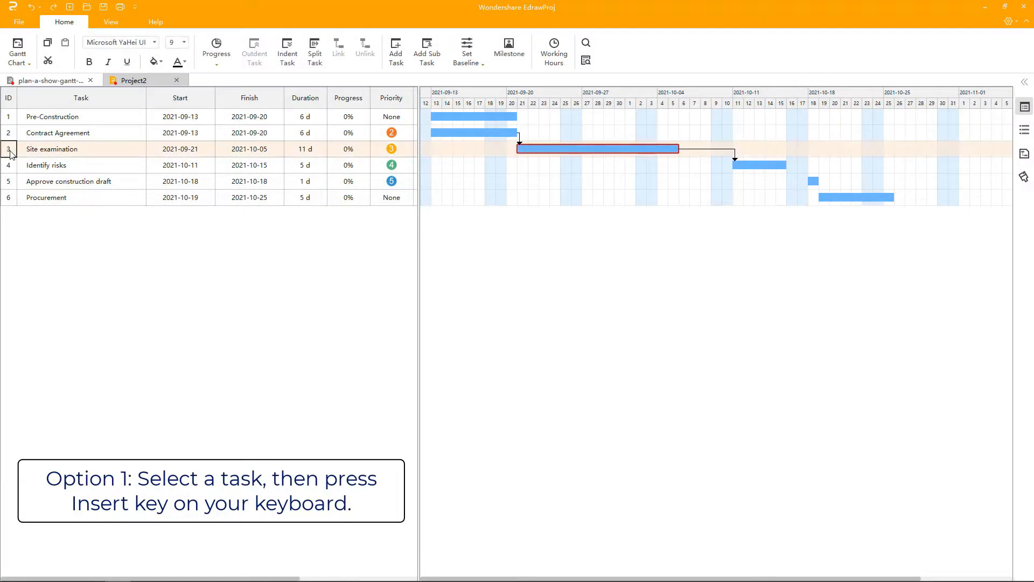
key(Insert)
right_click(10, 153)
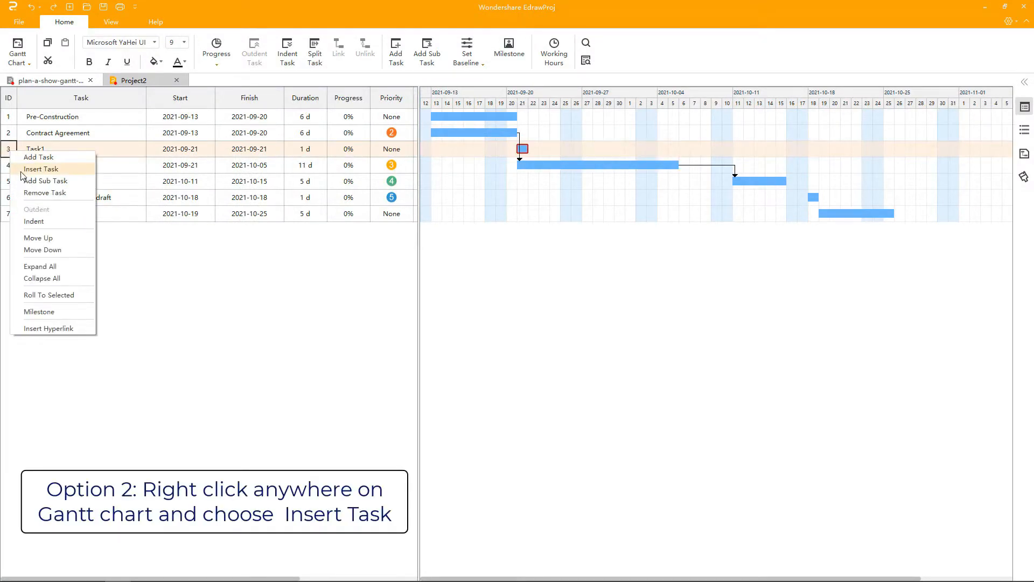
click(22, 171)
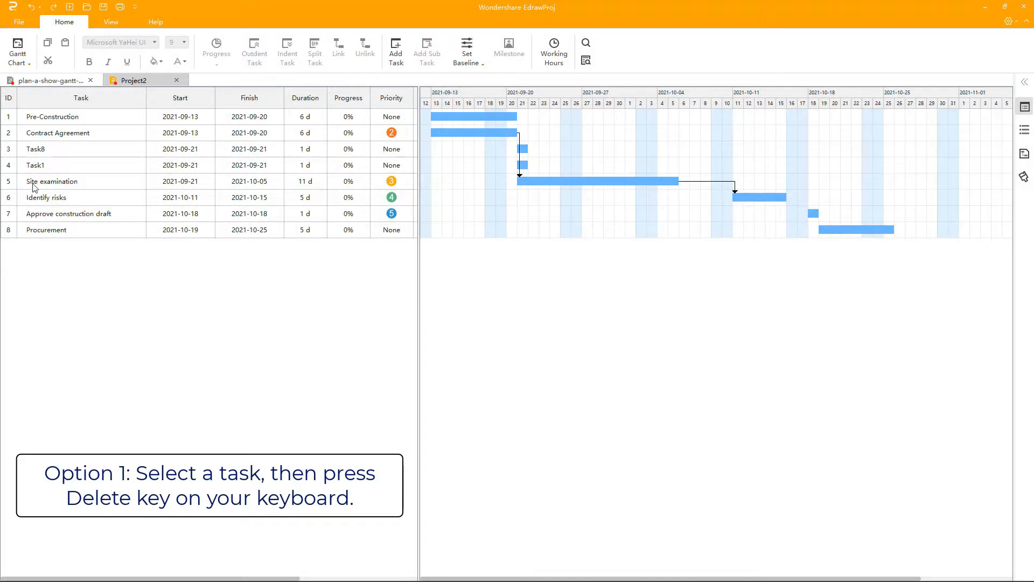
Delete the tasks Task1 and Task8 located between Contract Agreement and Site examination
click(15, 168)
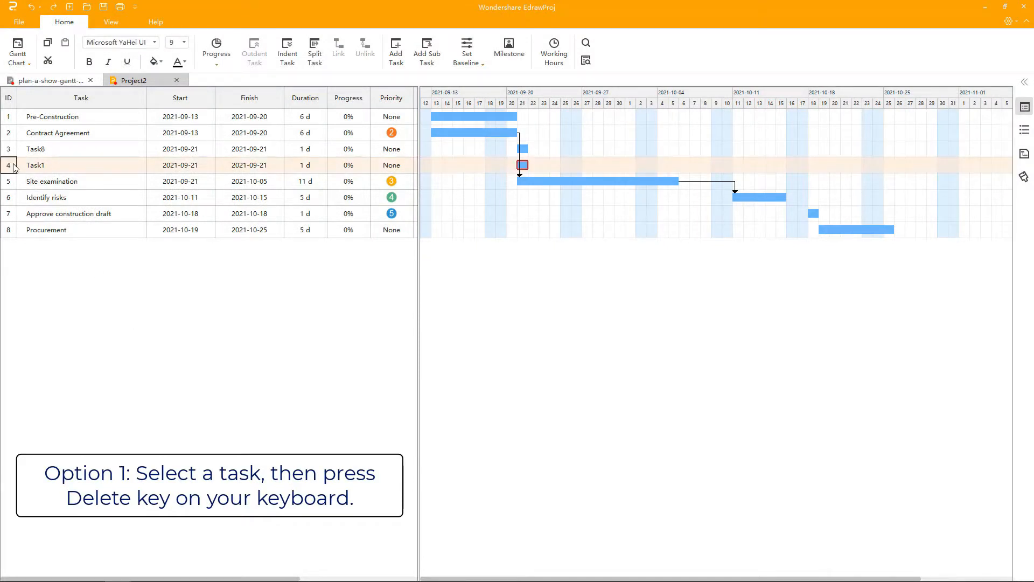
key(Delete)
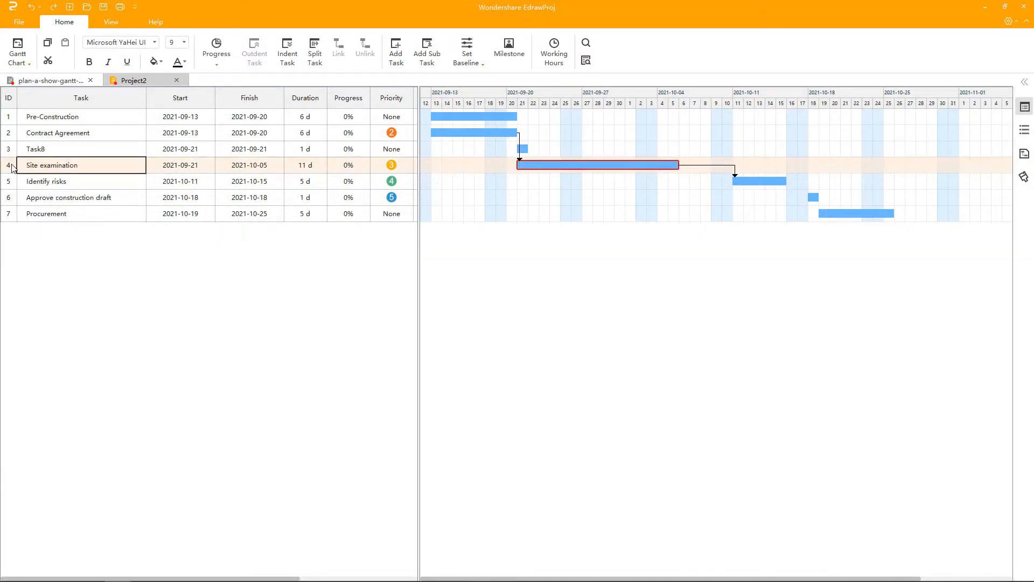
click(9, 152)
right_click(8, 152)
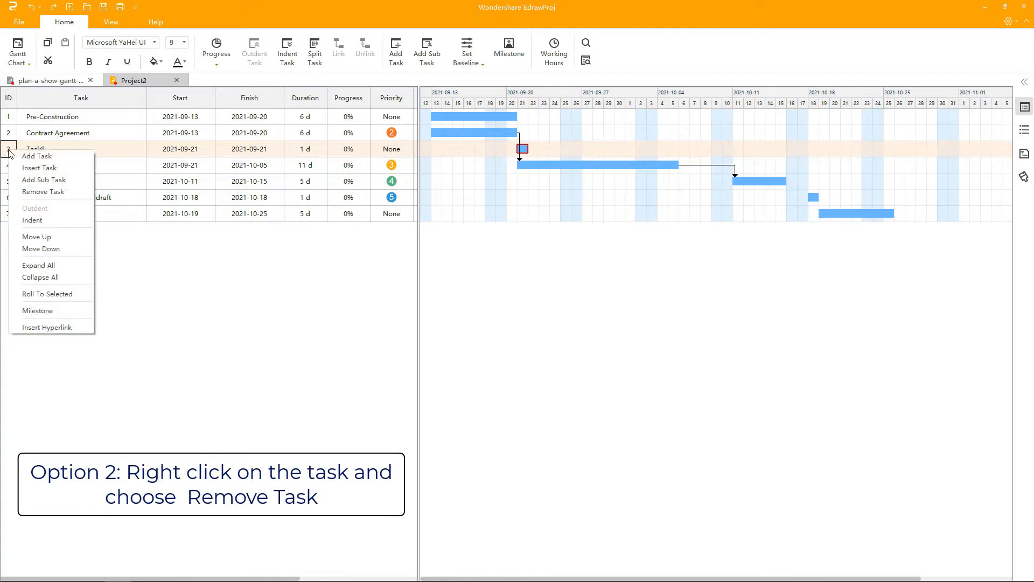
click(31, 191)
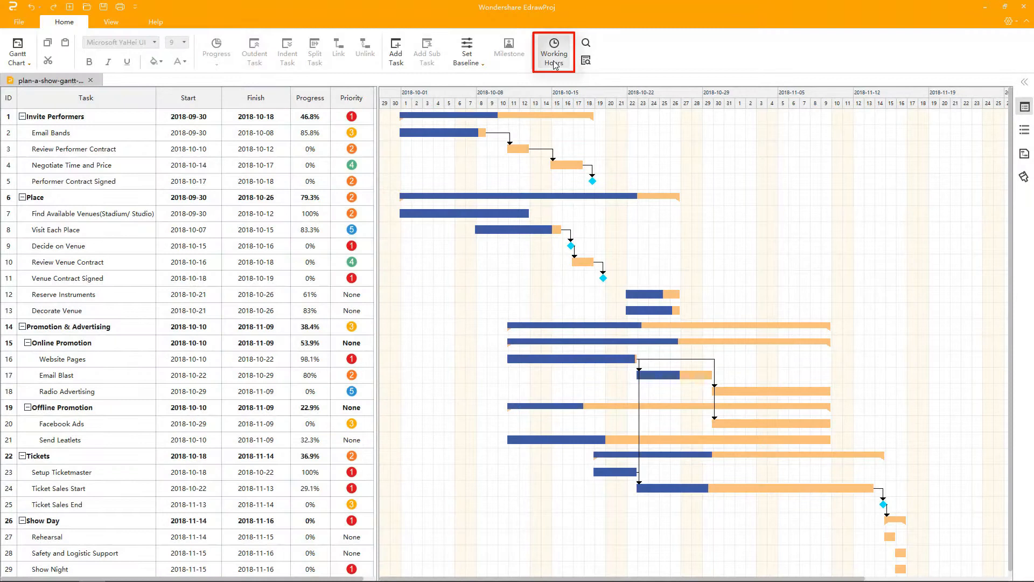
Examine the date format, major unit and minor unit choices in the Working Hours settings
click(555, 64)
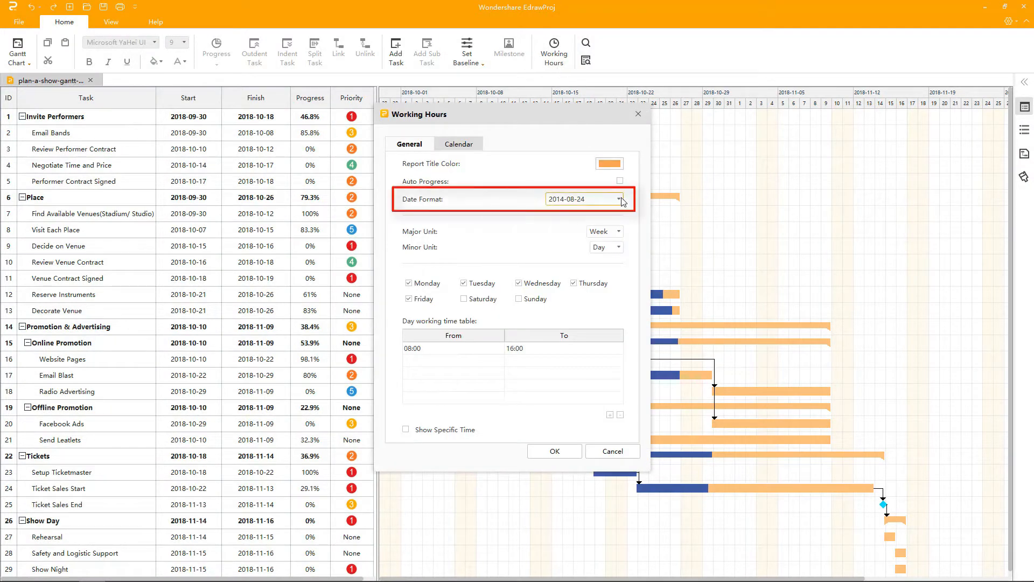
click(622, 199)
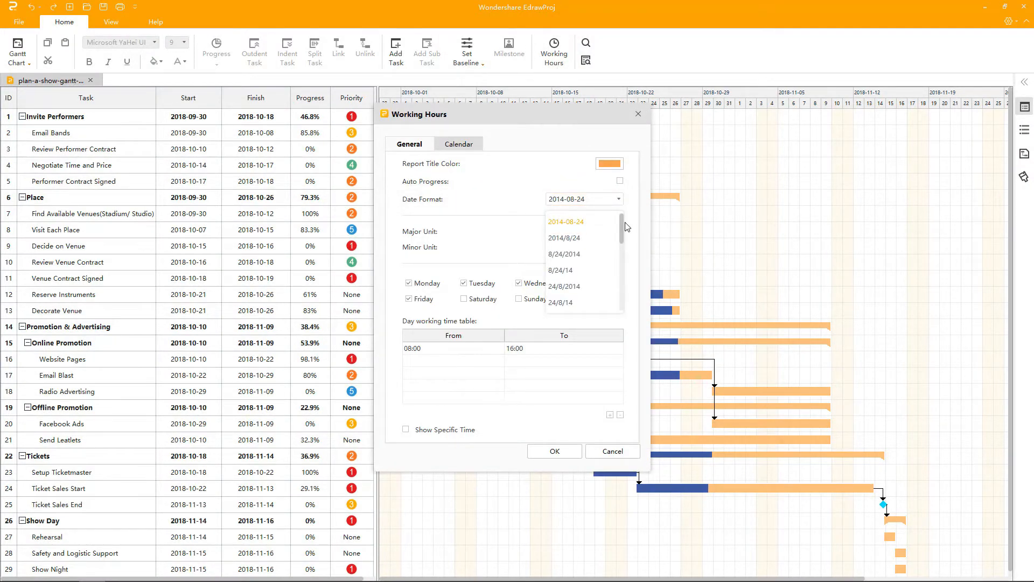
drag(623, 222, 632, 296)
click(629, 293)
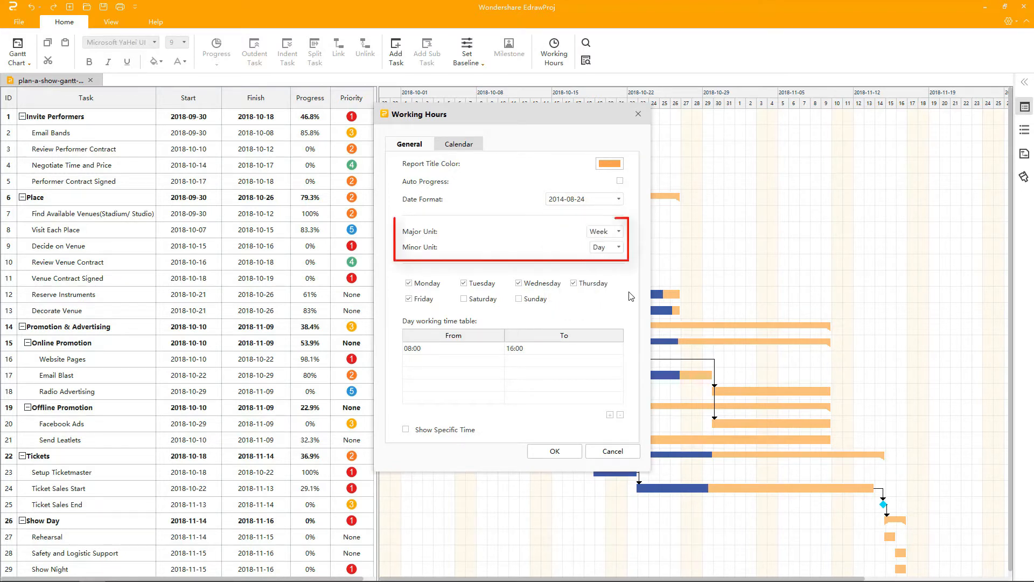
click(613, 237)
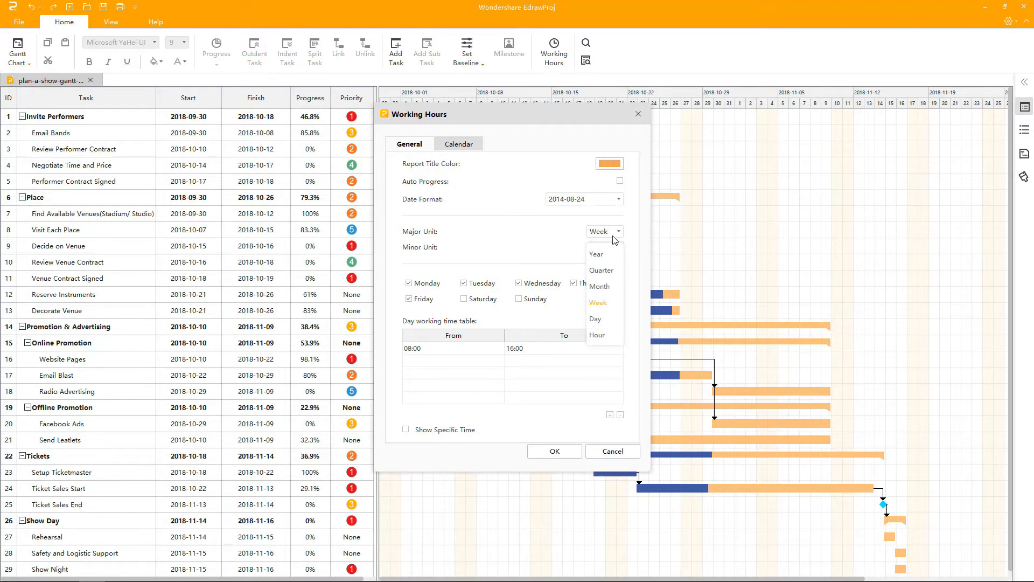
click(627, 246)
click(619, 248)
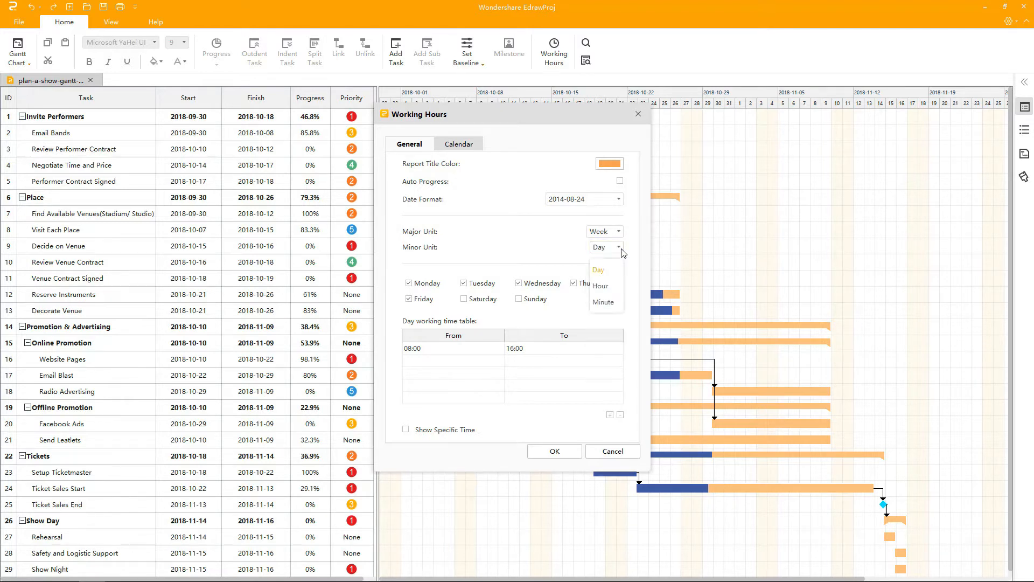
click(630, 256)
Try lowering and raising the end time in the day working time table, and discard the Working Hours changes
click(526, 350)
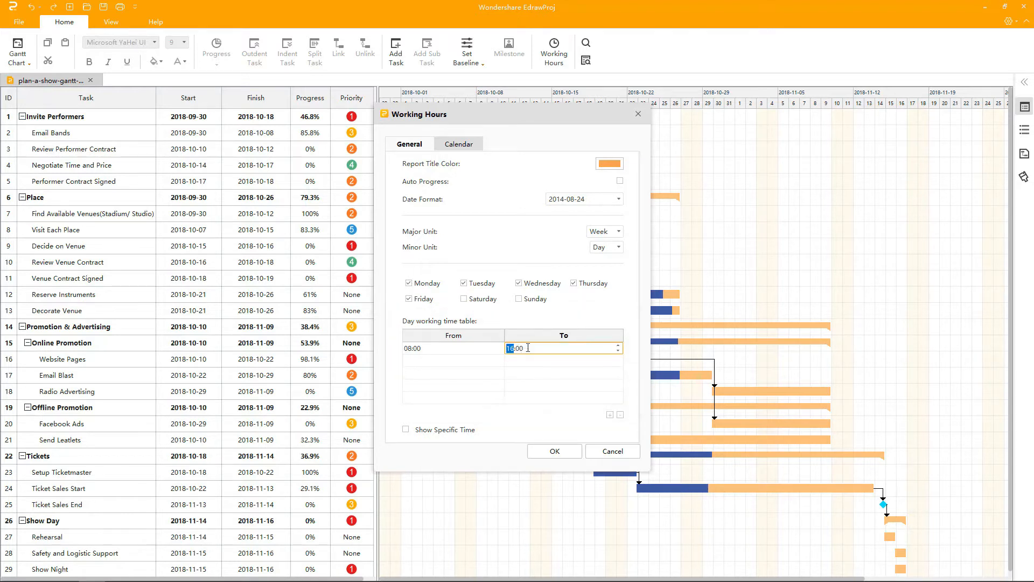
click(618, 352)
click(619, 346)
click(611, 453)
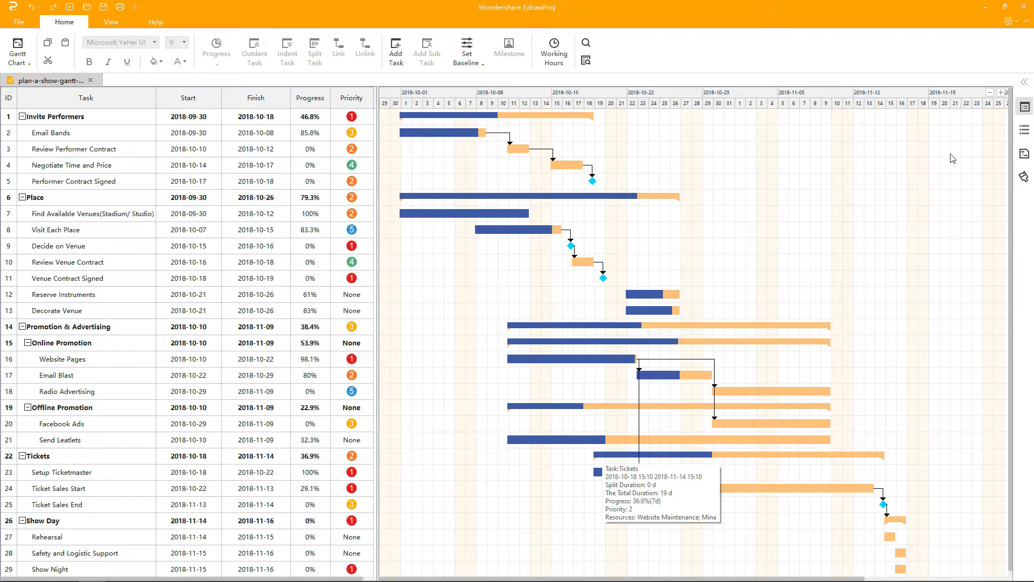
Zoom the Gantt chart timeline in and back out
click(1001, 92)
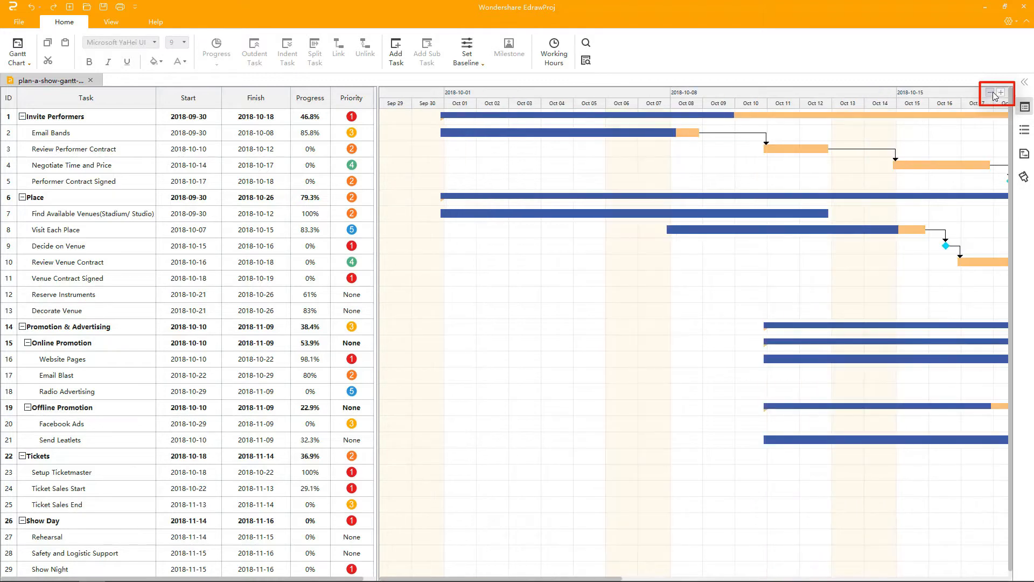
click(993, 94)
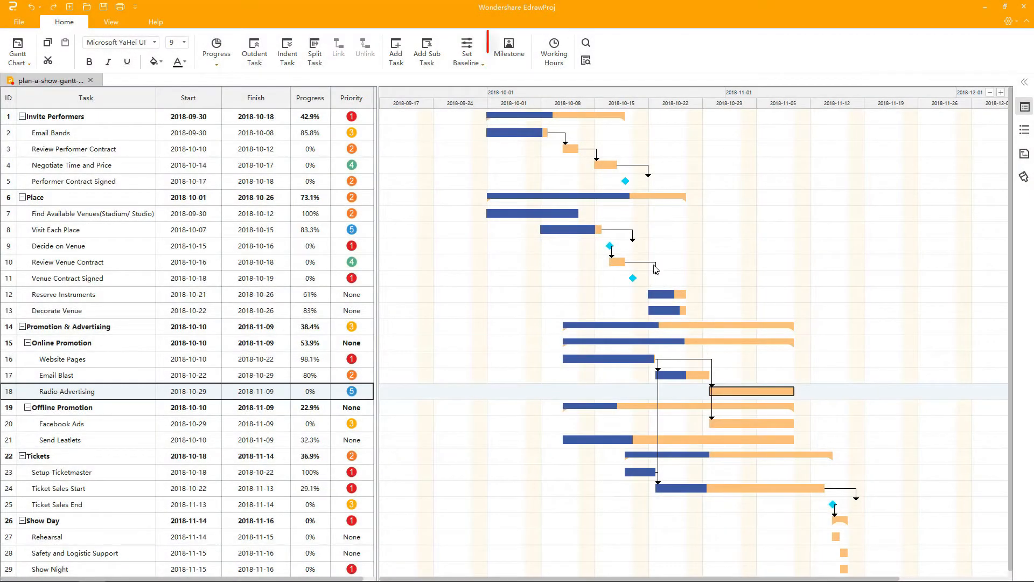
Toggle the Radio Advertising task's milestone status on and off, and mark it as a milestone again in its task properties
click(521, 58)
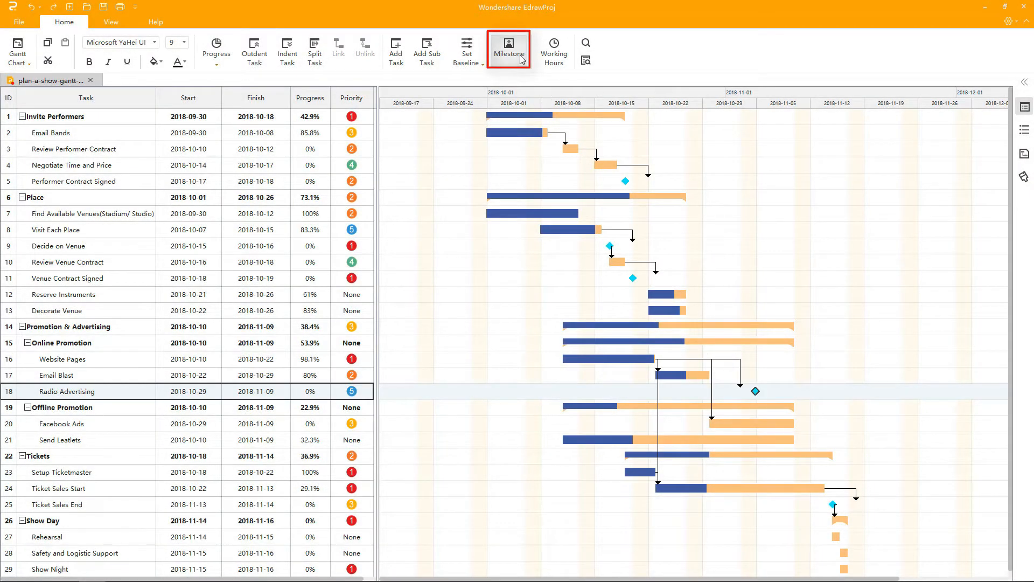
click(521, 59)
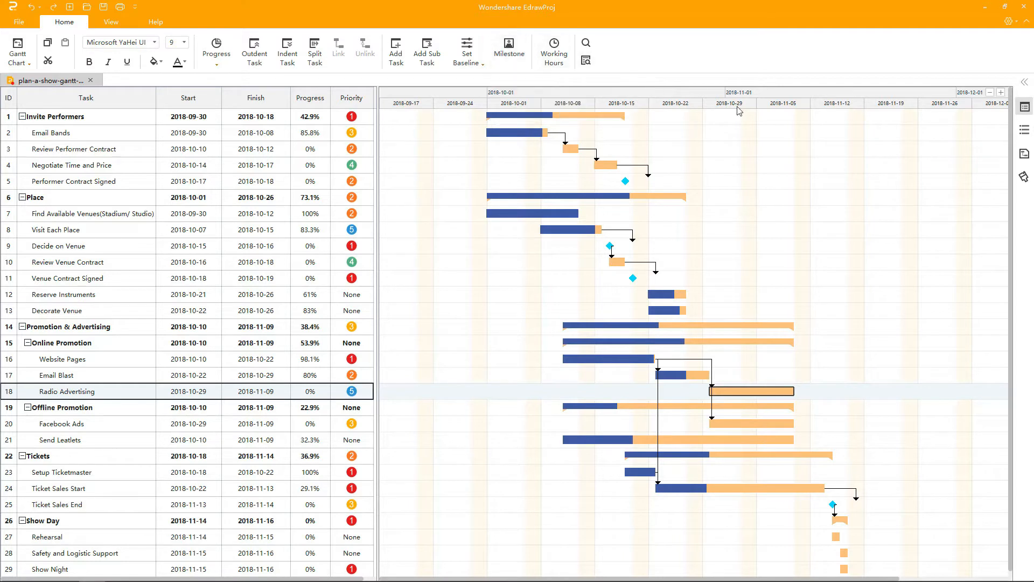
click(1024, 111)
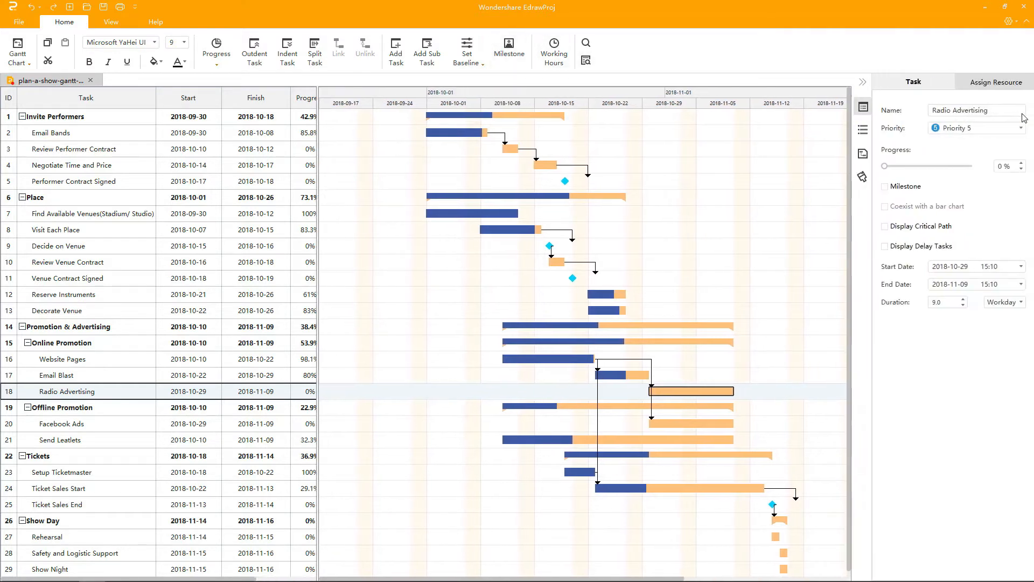
click(888, 190)
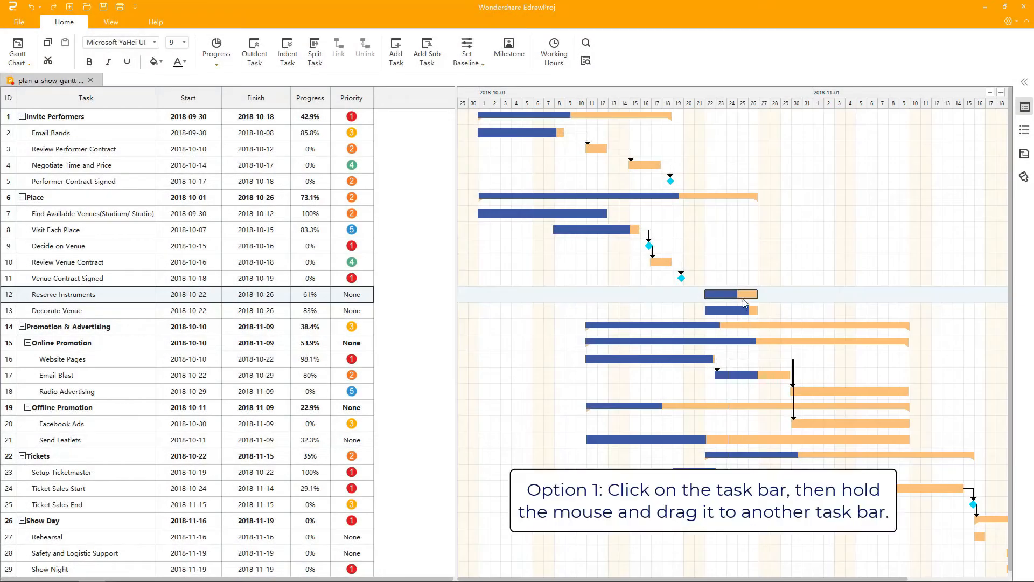
Link the Reserve Instruments task bar to Decorate Venue and undo the link
drag(743, 294, 746, 311)
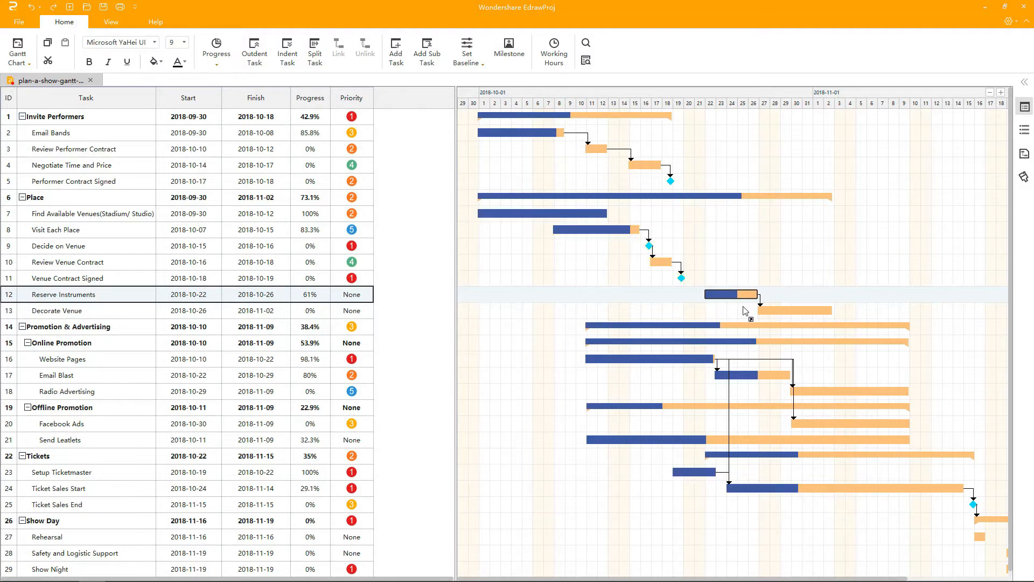
key(ctrl+z)
Link the Reserve Instruments and Decorate Venue tasks, and unlink them again
ctrl+click(744, 308)
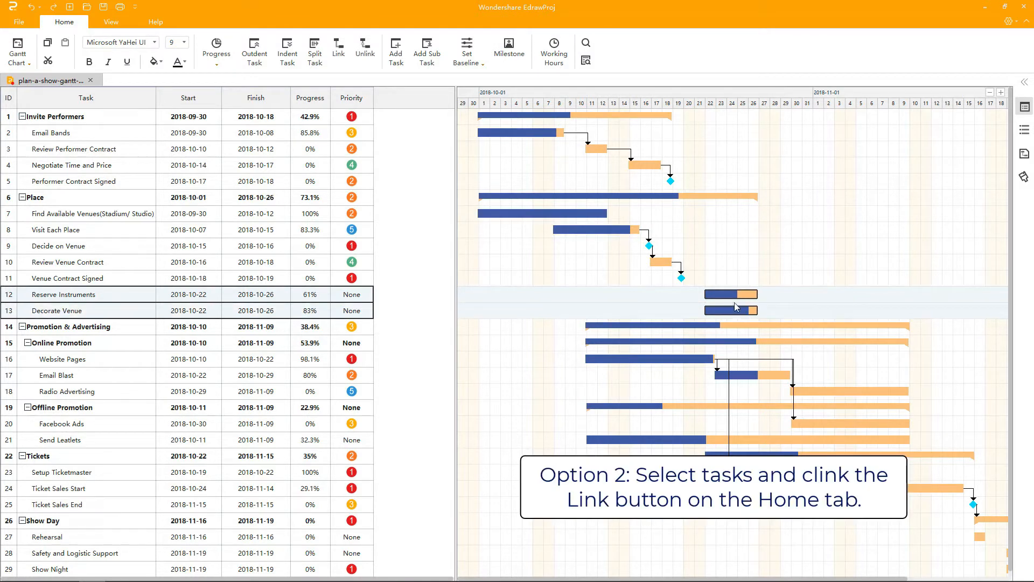
click(339, 58)
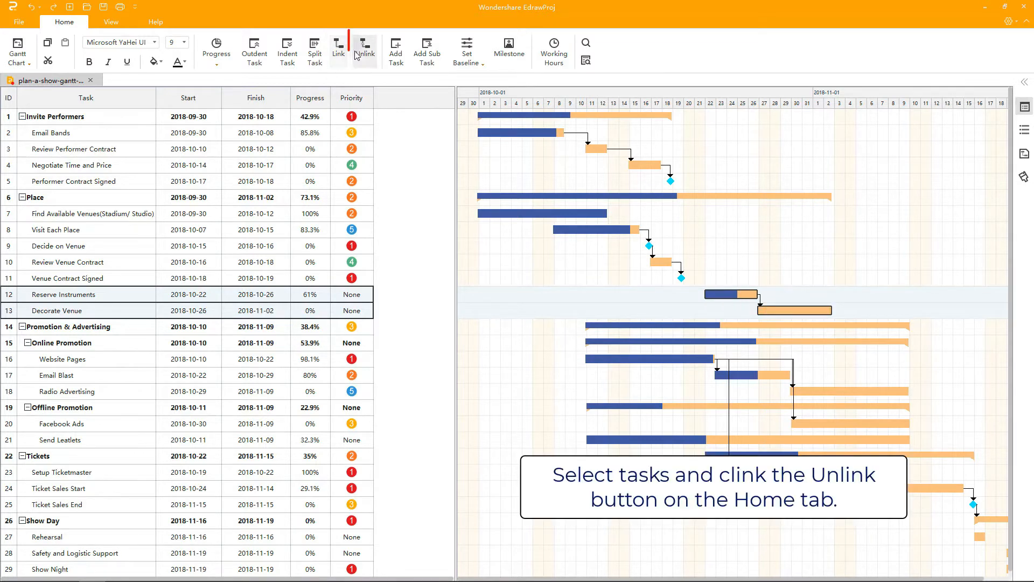
click(366, 61)
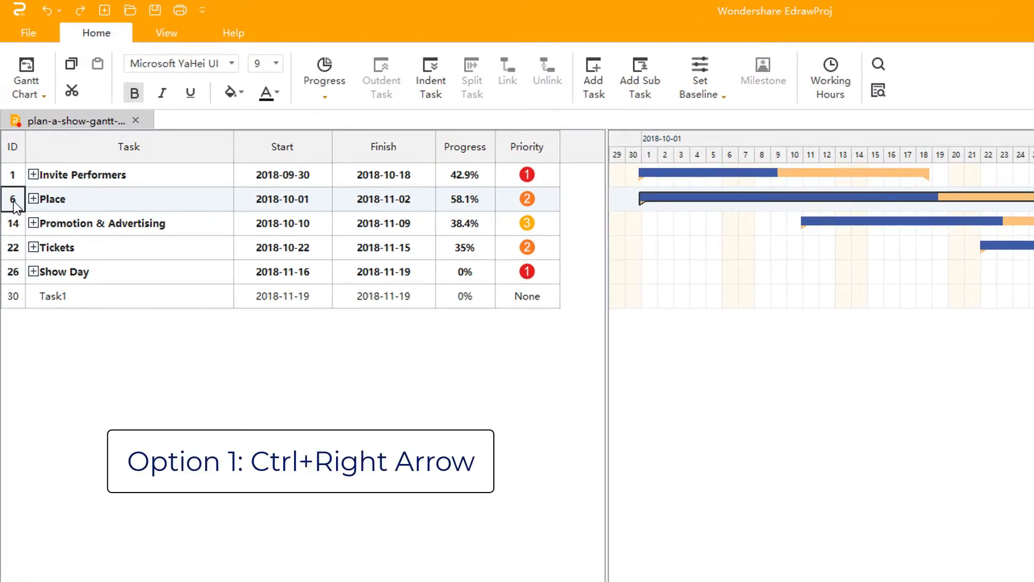
Indent the Place, Promotion & Advertising and Tickets tasks one level so that they fall under Invite Performers
key(ctrl+Right)
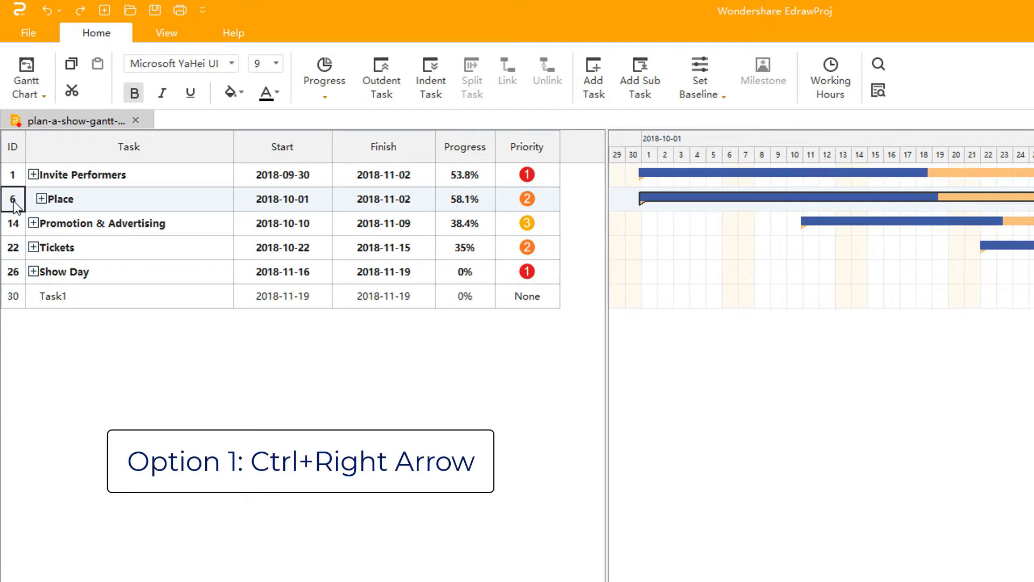
click(14, 226)
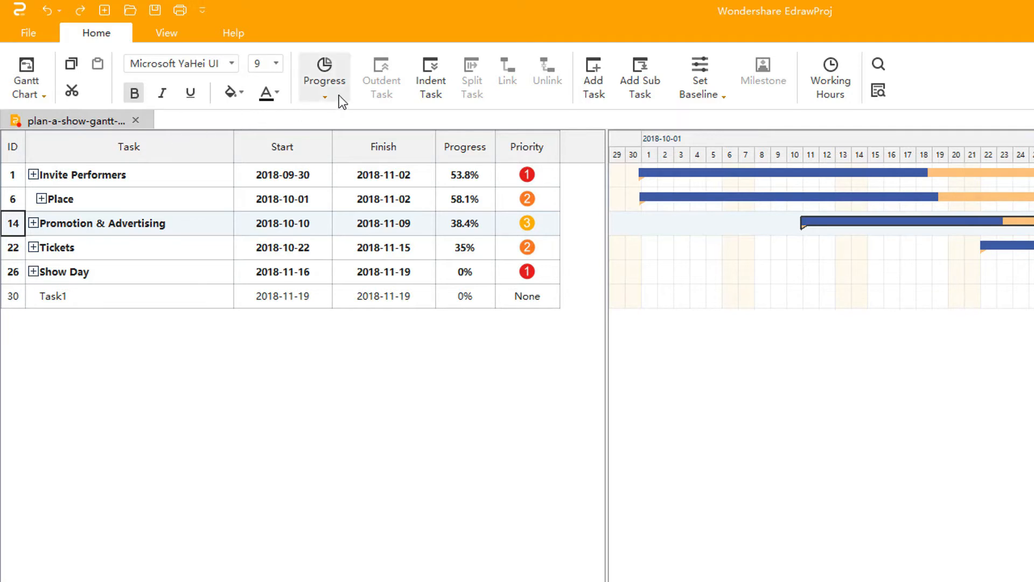
click(429, 82)
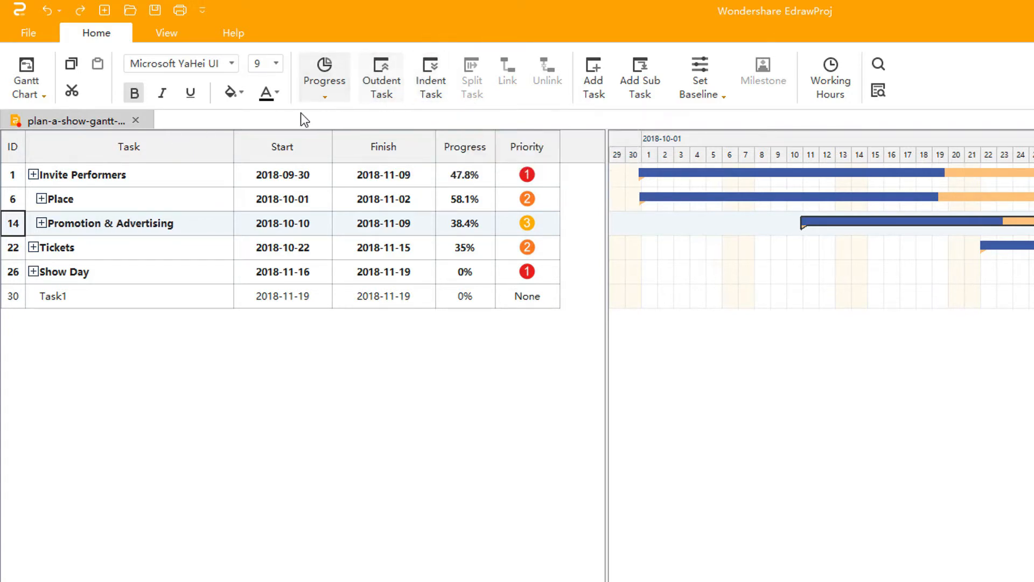
right_click(7, 249)
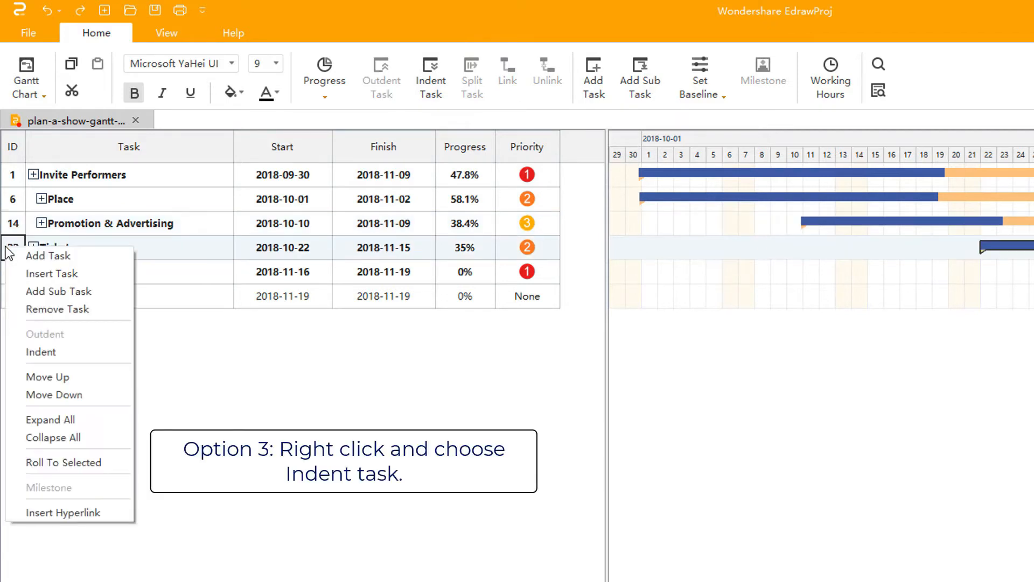
click(57, 353)
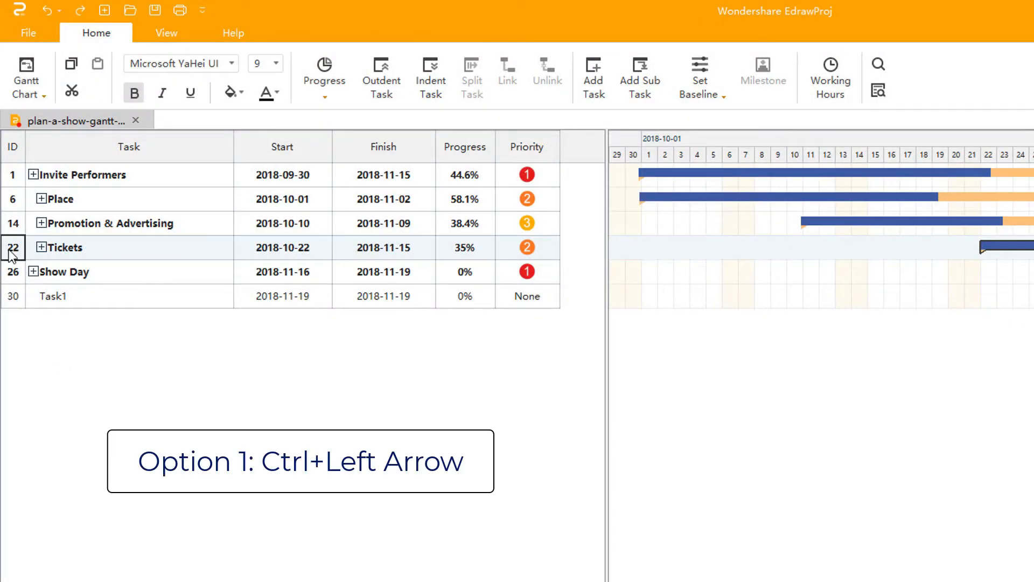
Outdent the Tickets, Promotion & Advertising and Place tasks back to the top level of the task list
key(ctrl+Left)
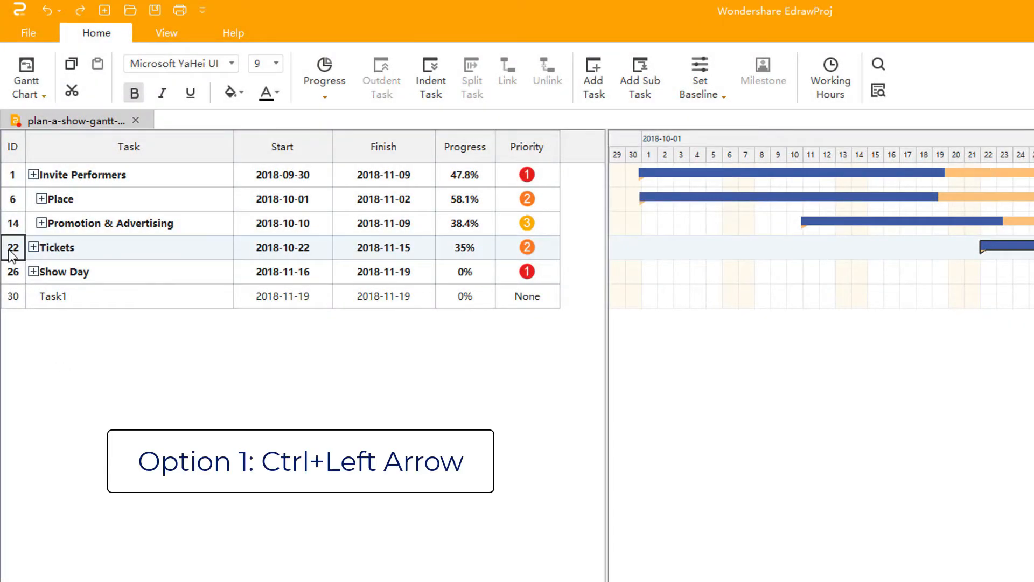
click(13, 231)
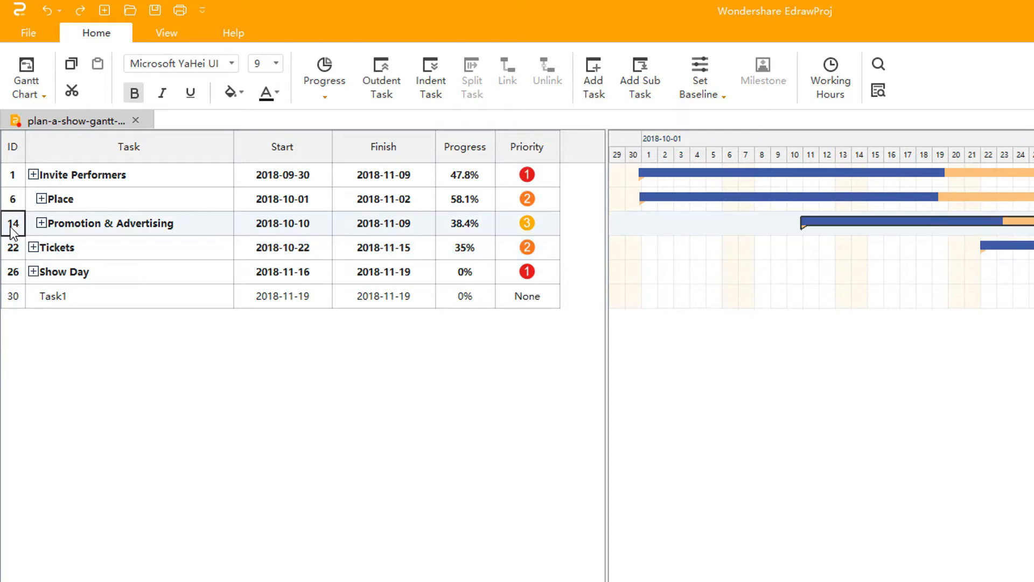
click(383, 97)
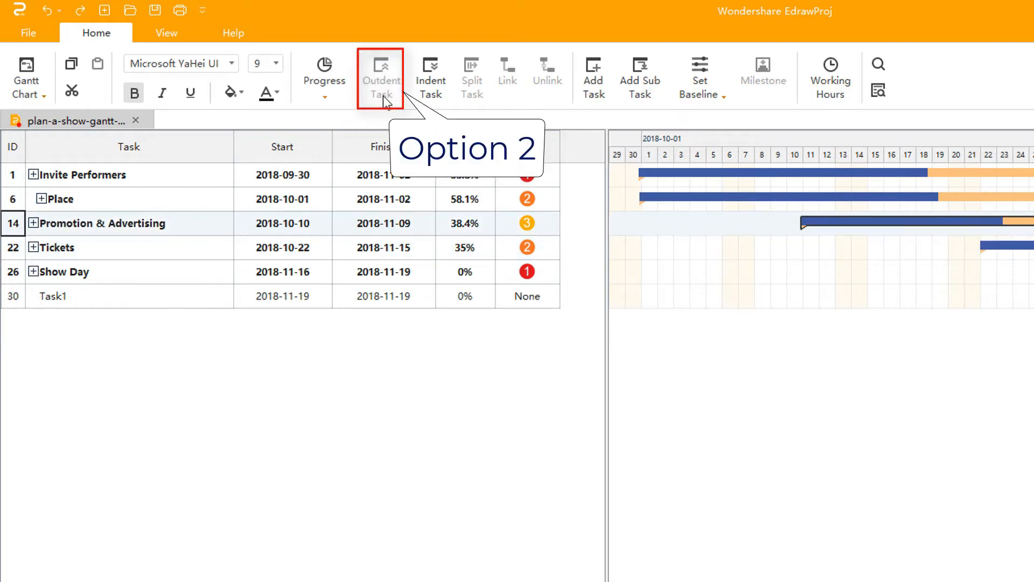
click(17, 199)
right_click(15, 199)
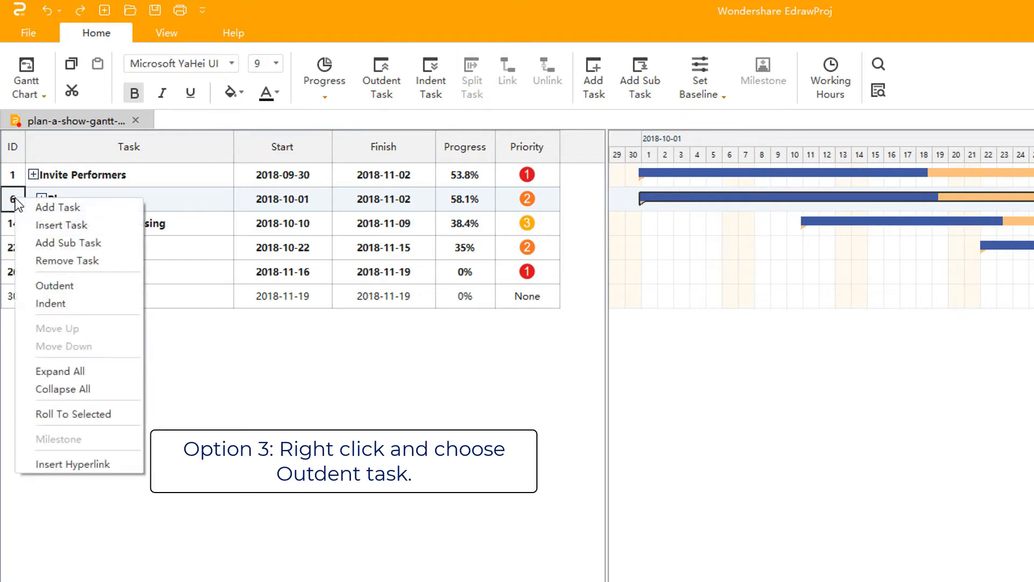
click(64, 293)
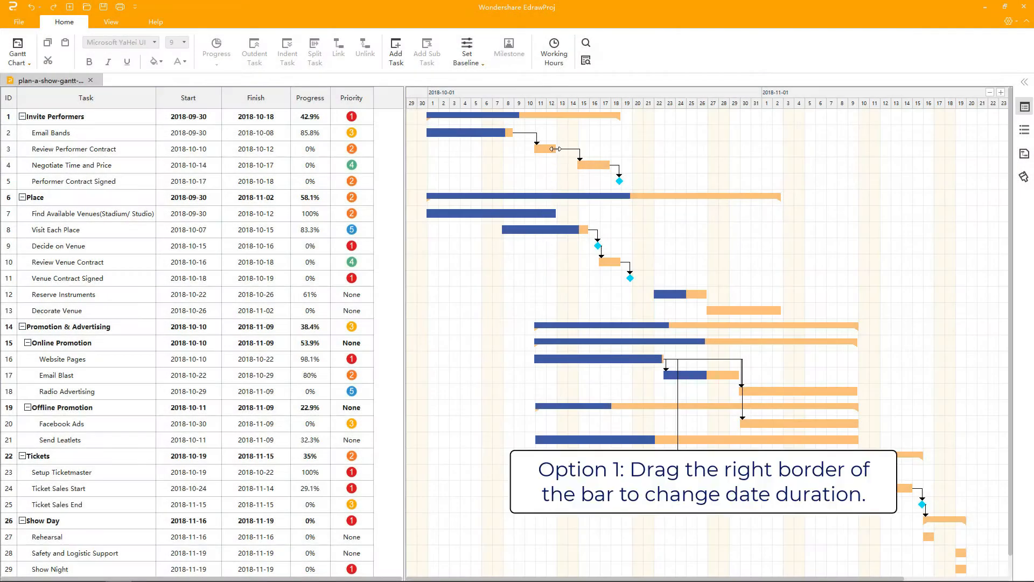
Adjust the Review Performer Contract bar on the timeline, and set the task's start to 2018-10-11 and finish to 2018-10-26
drag(558, 148, 591, 150)
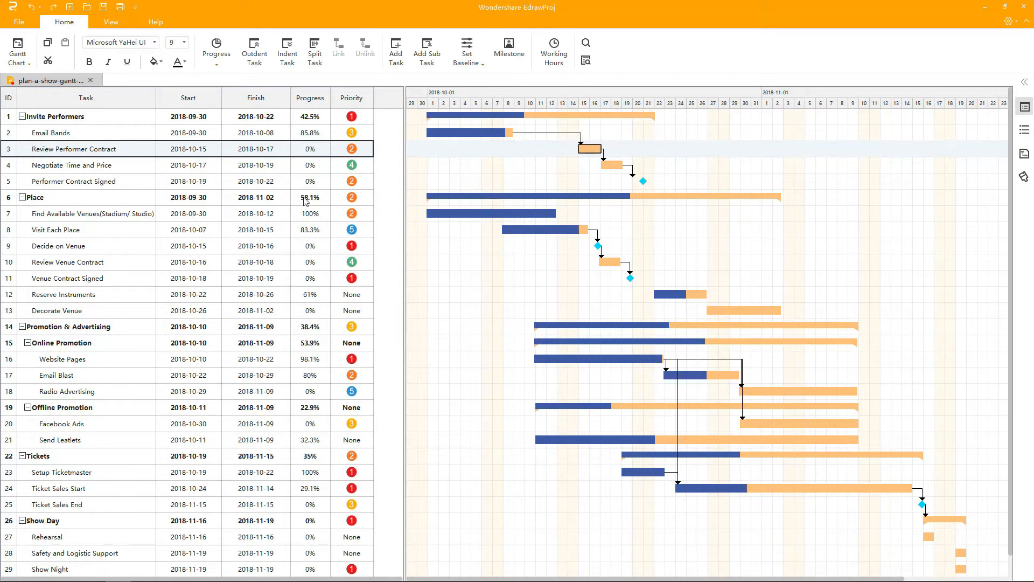
double_click(186, 148)
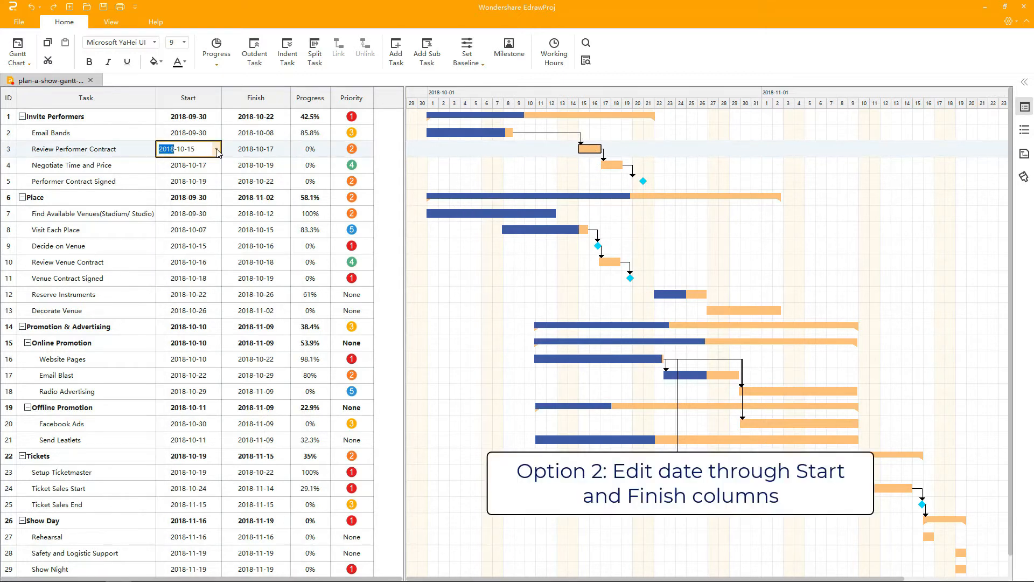
click(216, 149)
click(250, 199)
double_click(274, 150)
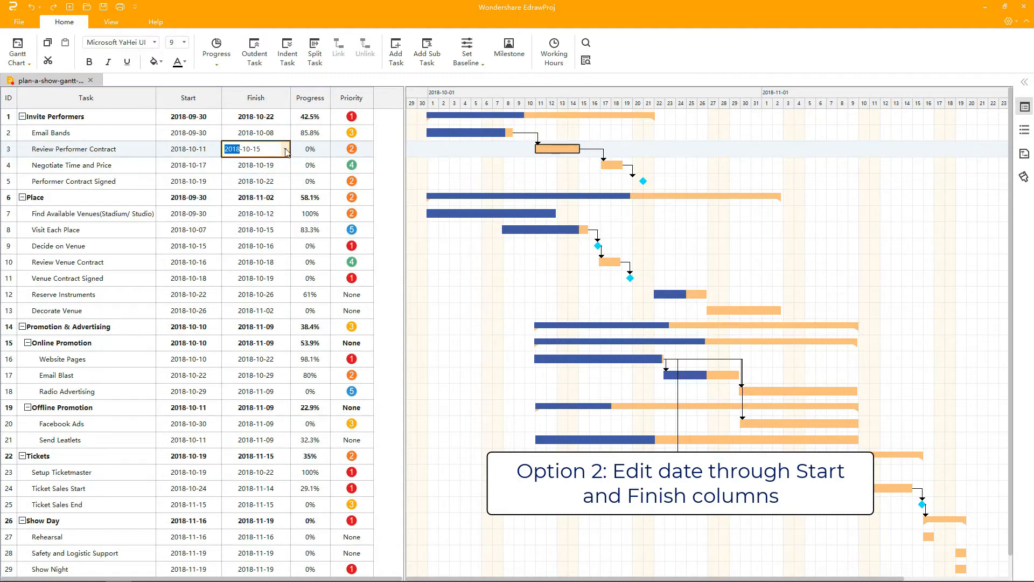
click(286, 151)
click(341, 228)
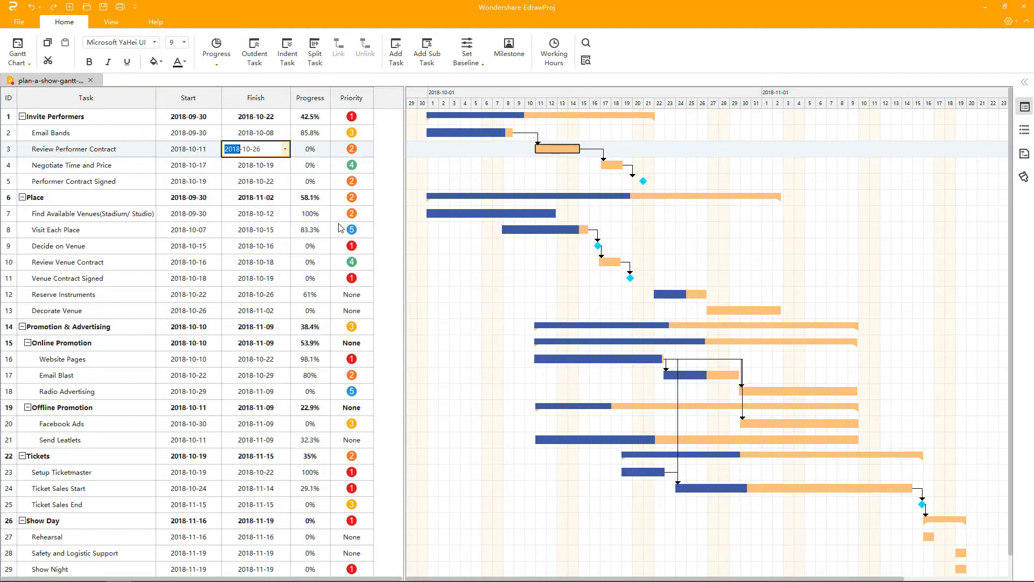
click(381, 222)
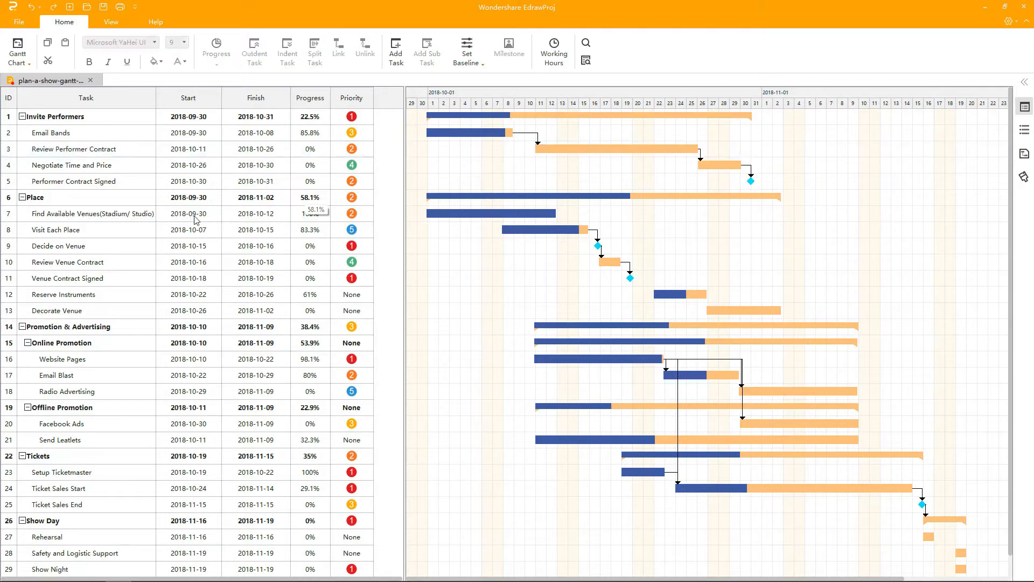
In the Negotiate Time and Price task properties, set the start date to 2018-10-19 and pick a new end date in October 2018
click(9, 168)
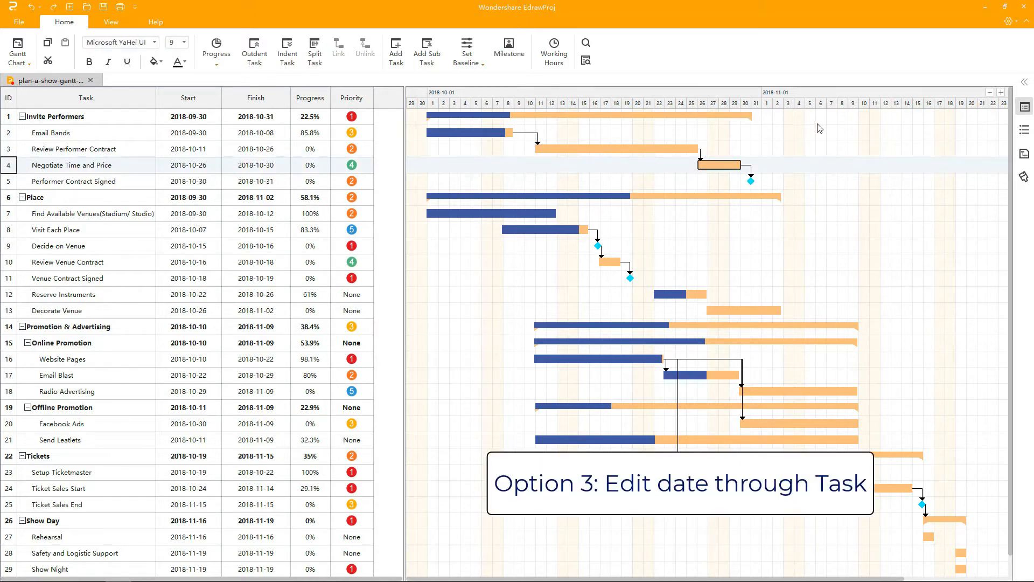
click(1025, 106)
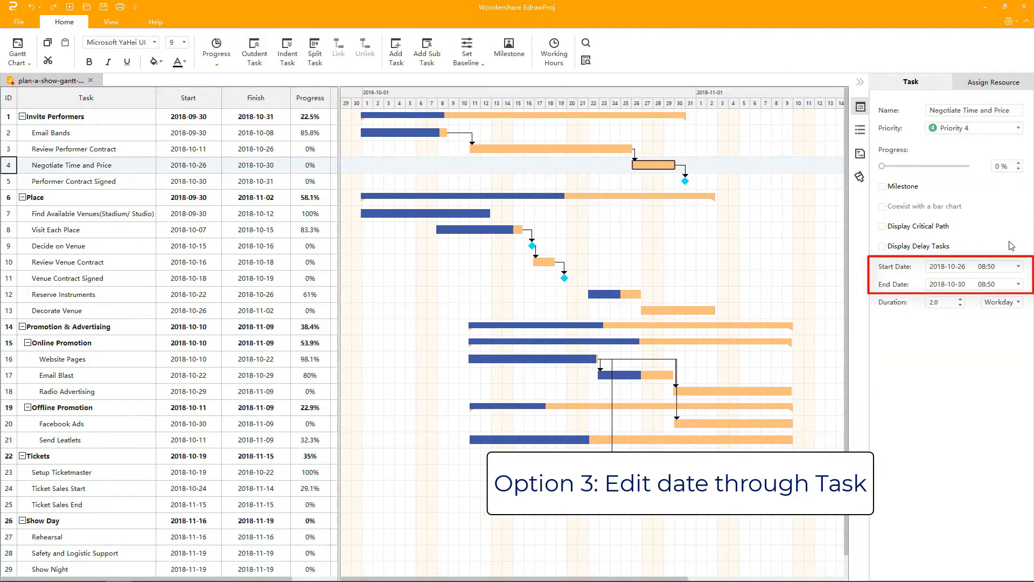
click(1019, 267)
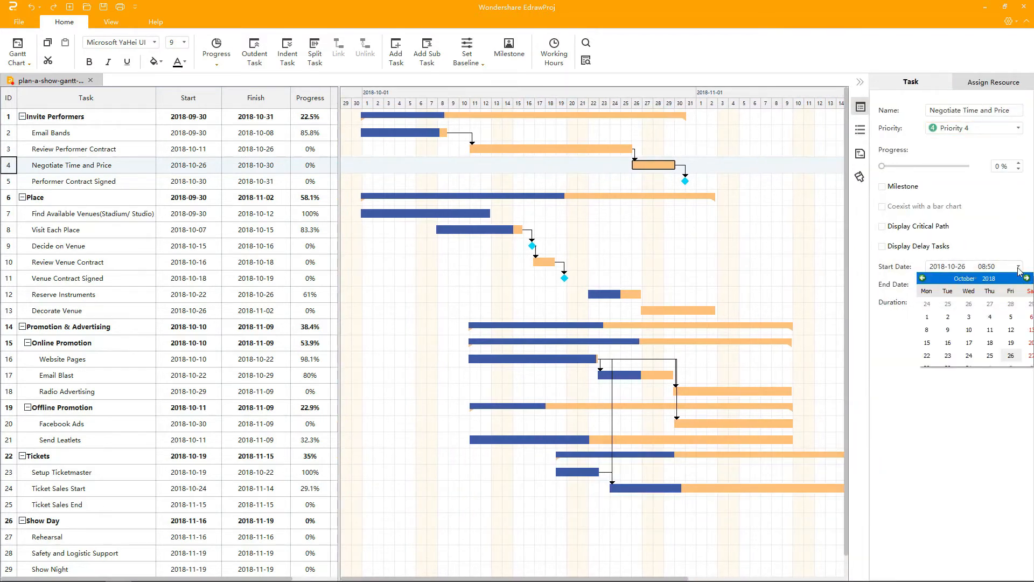
click(1011, 343)
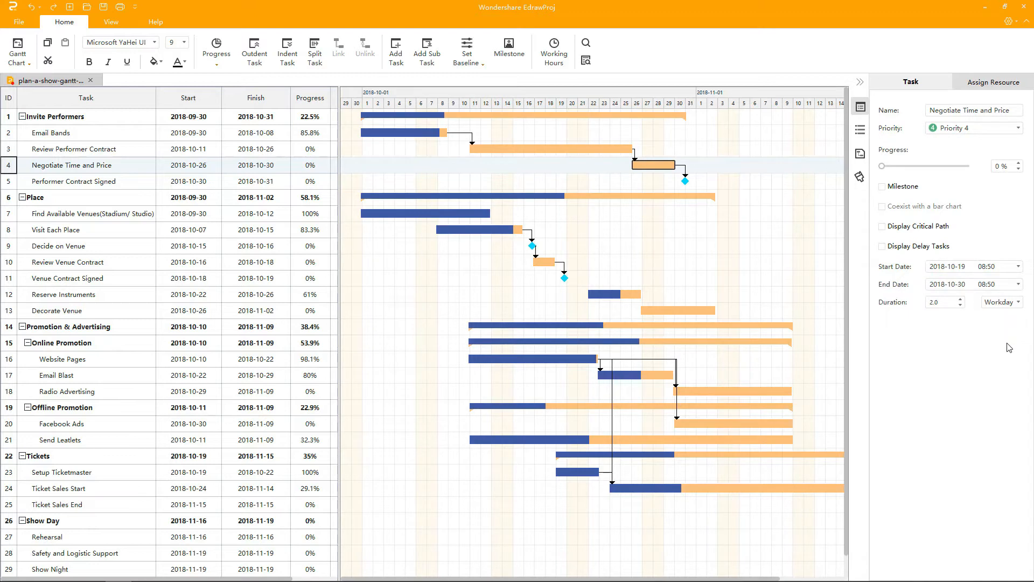
click(1019, 285)
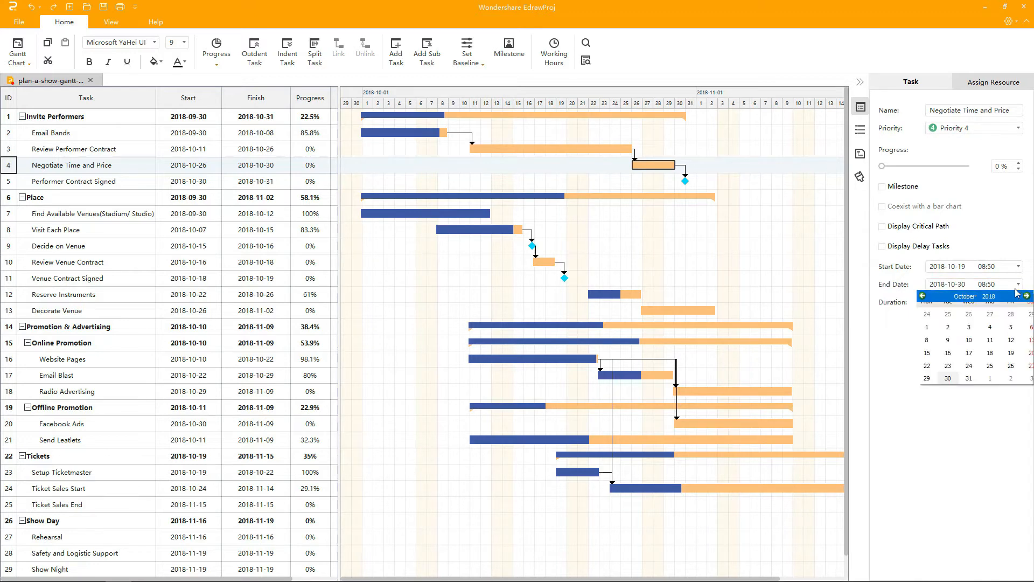
click(990, 340)
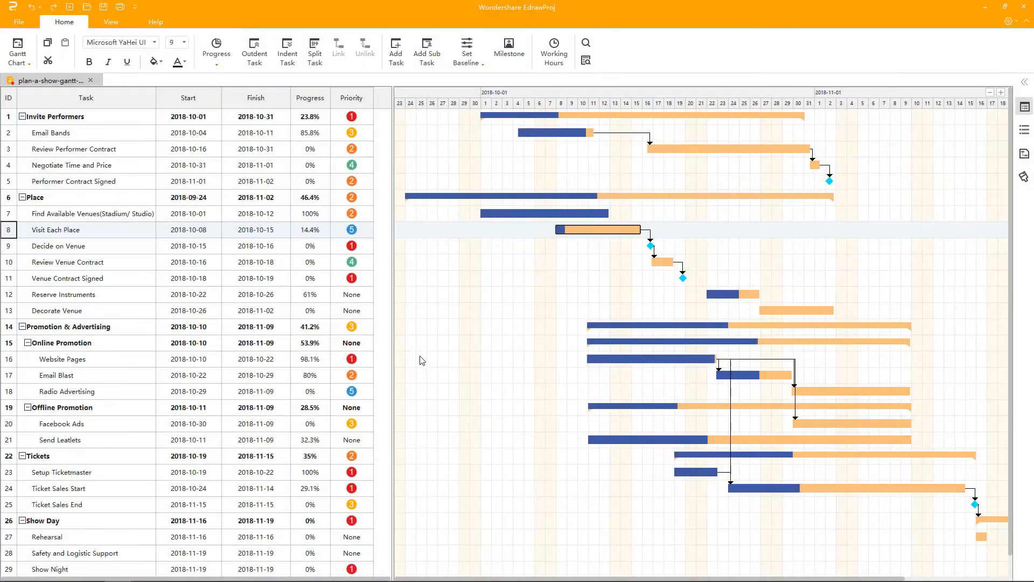
Set the progress of the Visit Each Place task to 25% in the task table
click(313, 231)
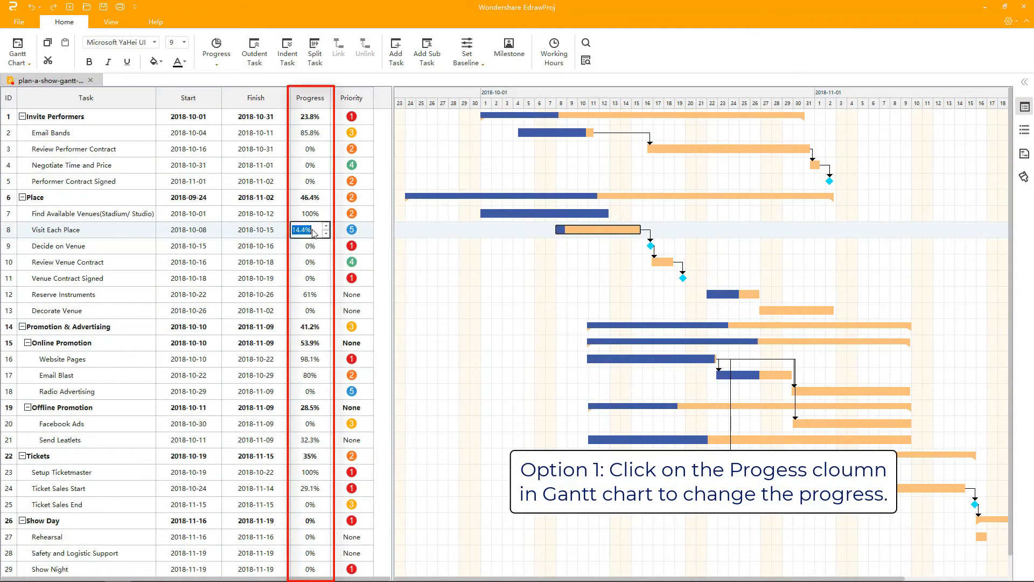
text(25)
key(Return)
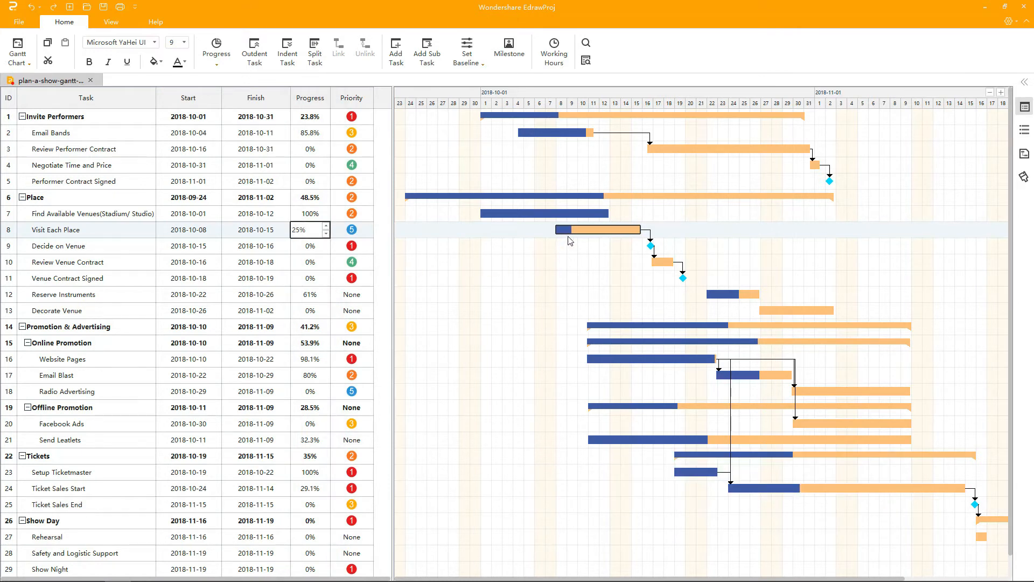
Extend the Visit Each Place progress on its timeline bar to about 62%, and reduce it to 30% in the task properties
drag(572, 230, 595, 235)
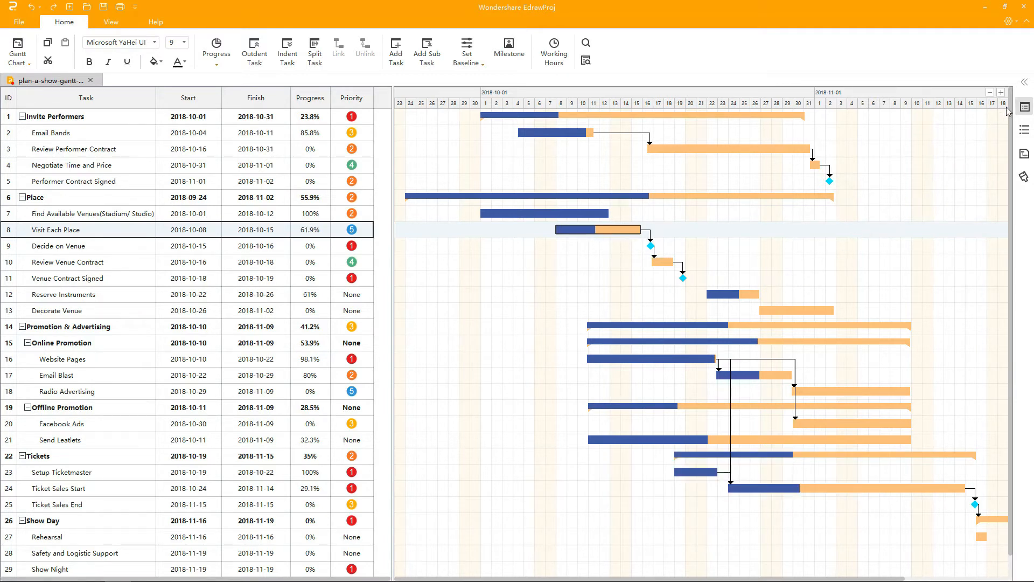
click(1025, 107)
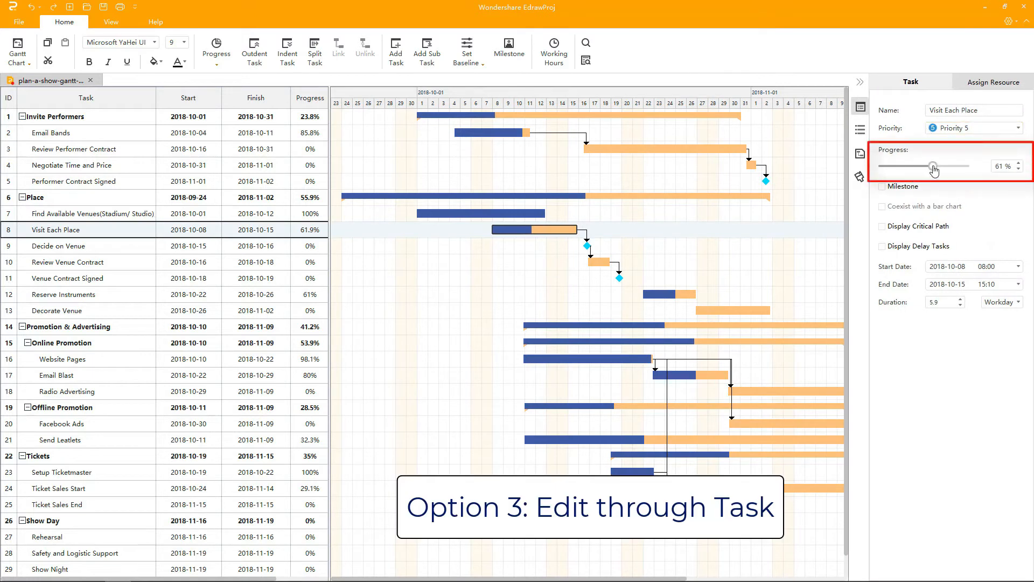
drag(935, 170, 910, 164)
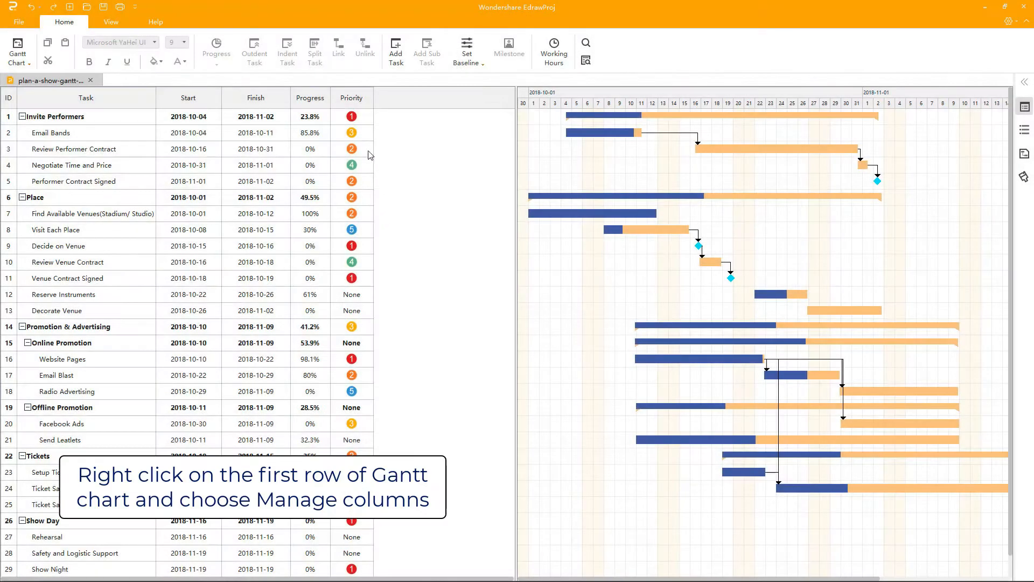
Add the Duration and Resources columns to the task table through the column management settings
right_click(356, 101)
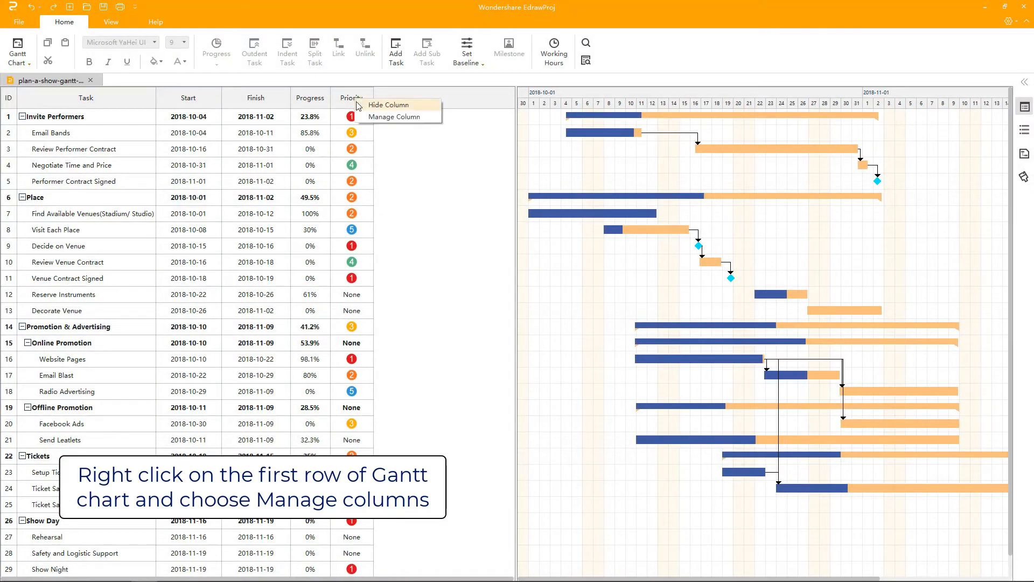
click(366, 116)
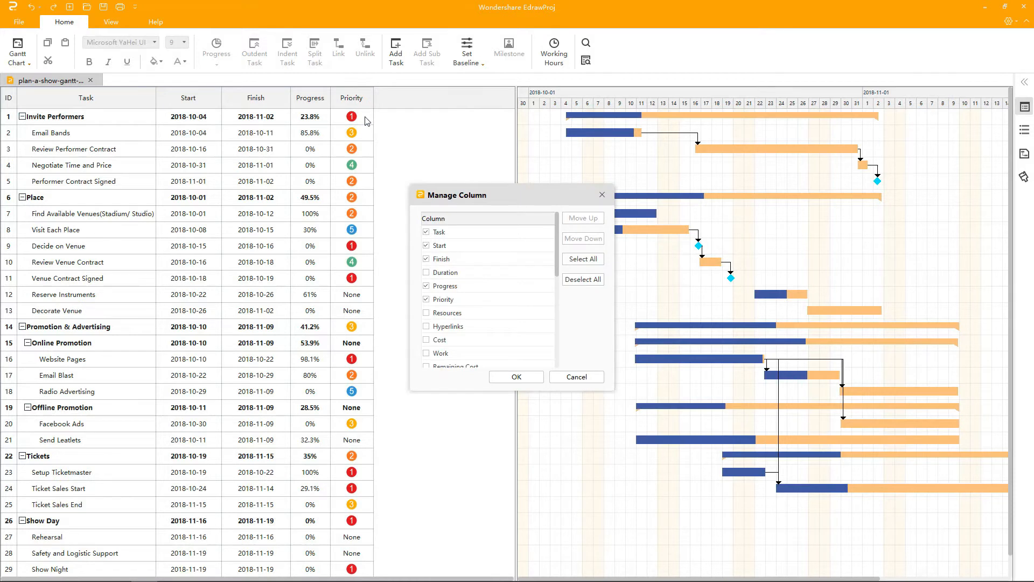
click(426, 273)
click(427, 313)
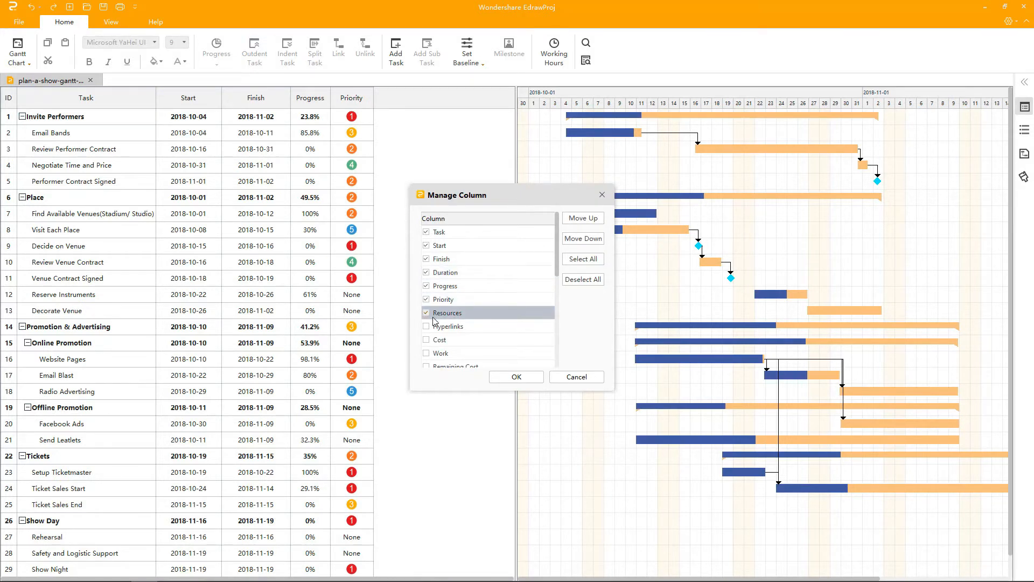
click(509, 378)
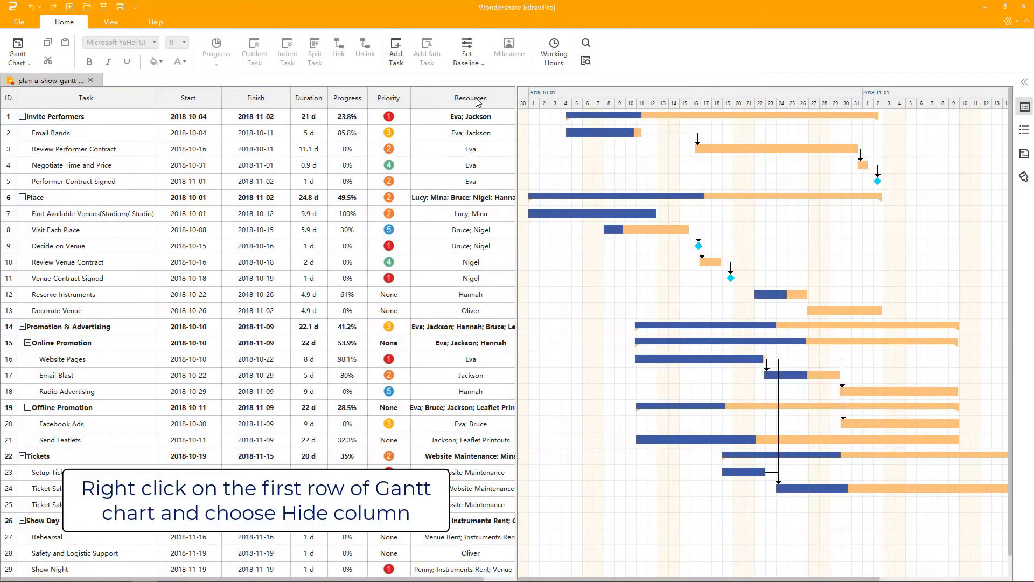
Hide the Resources column directly, and turn off the Duration and Progress columns in the column management settings
right_click(477, 101)
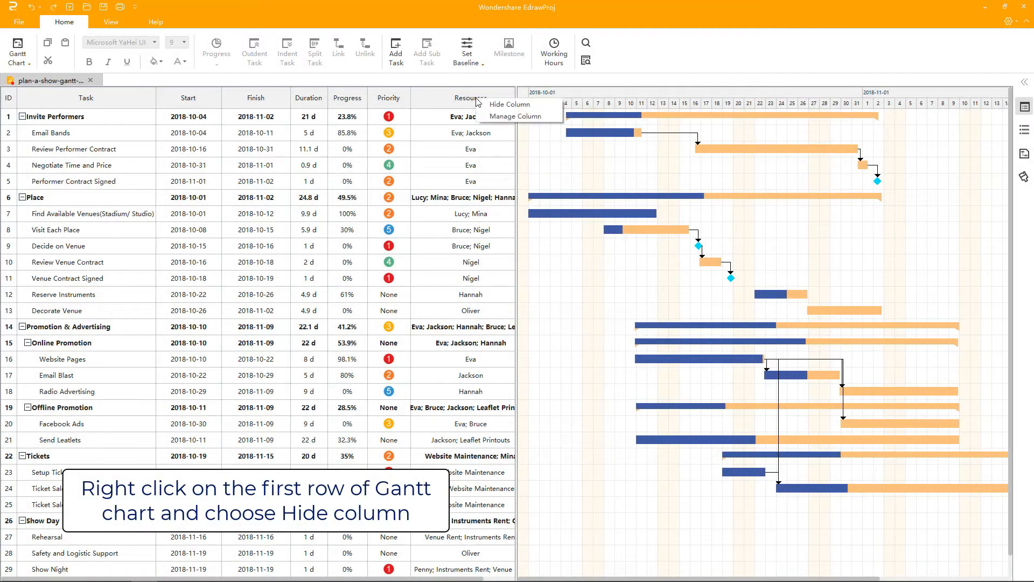
click(485, 108)
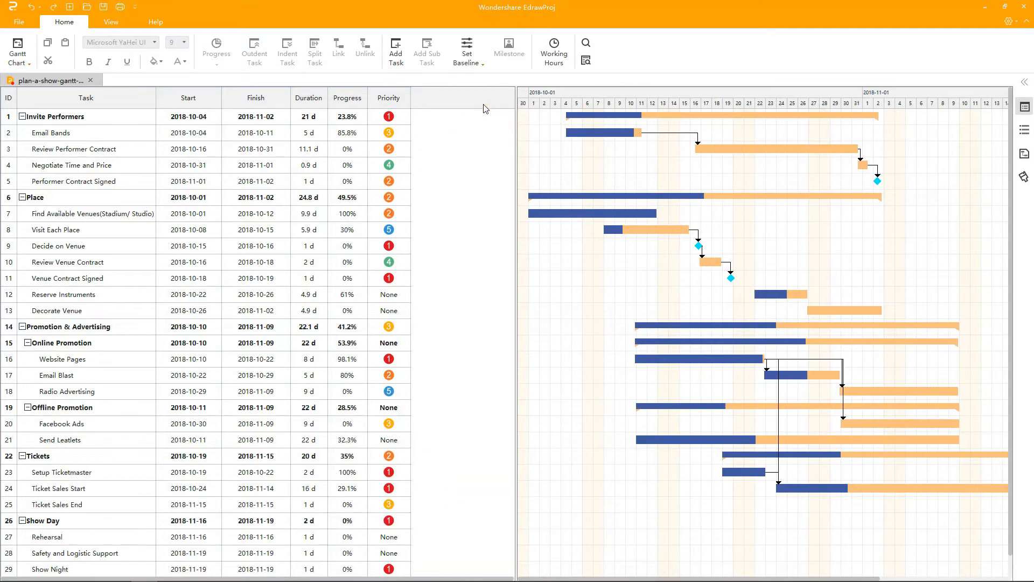
right_click(392, 103)
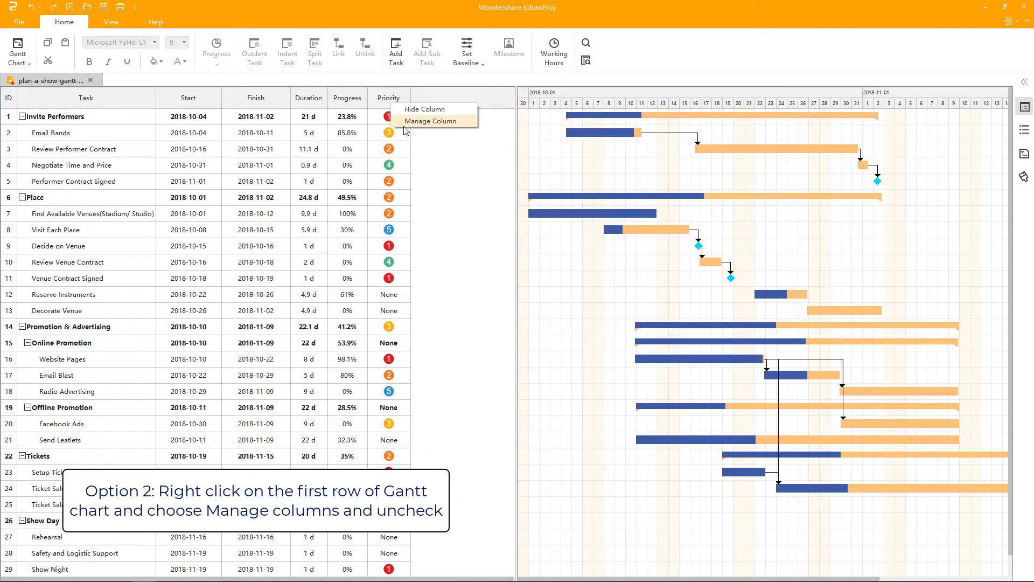
click(407, 122)
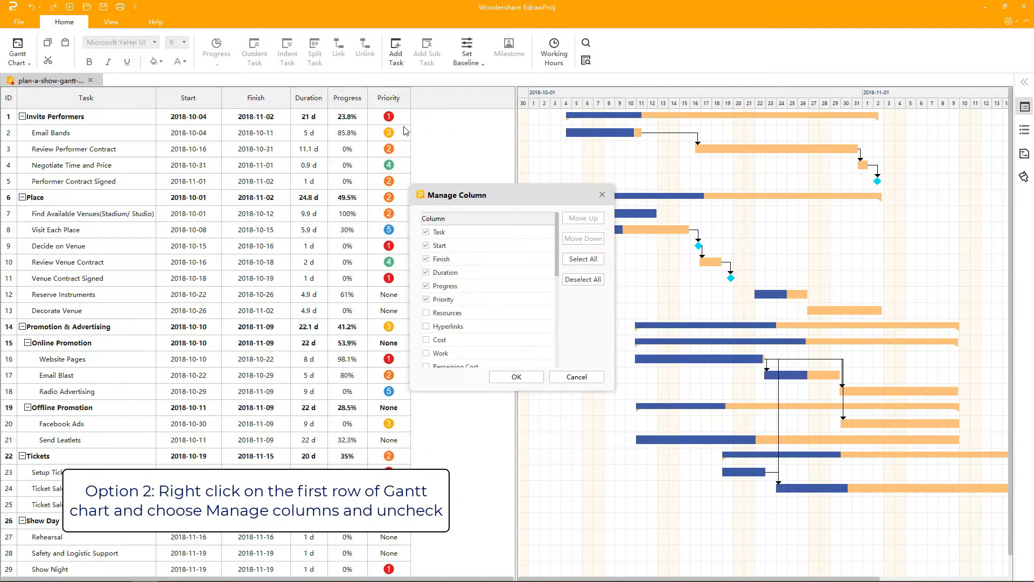
click(427, 273)
click(426, 286)
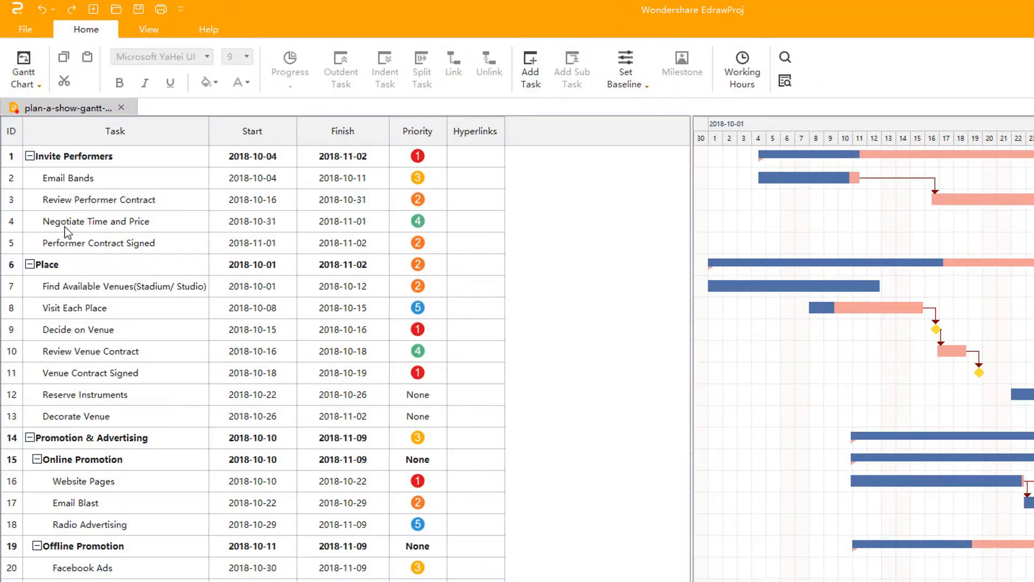
click(12, 179)
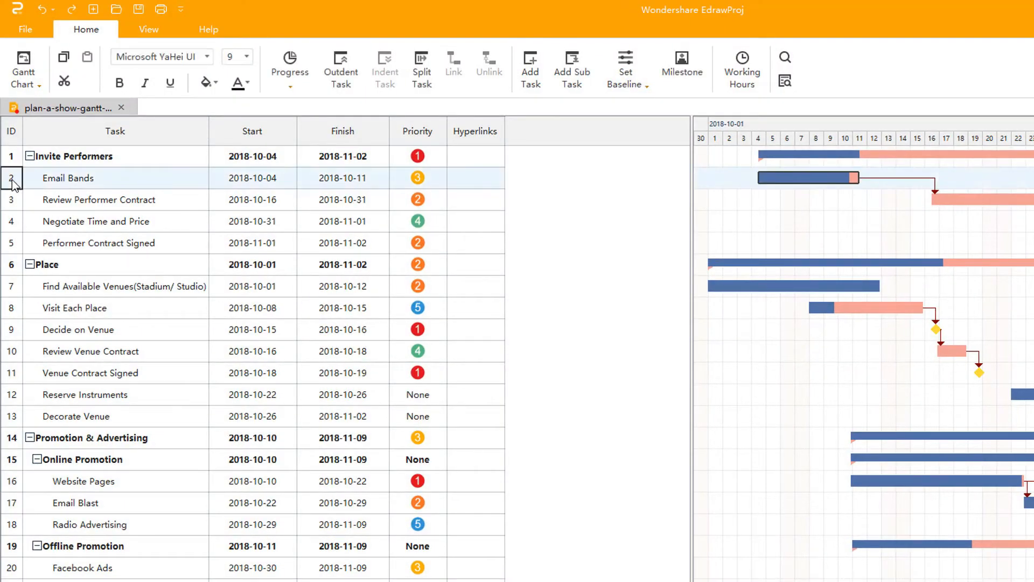
right_click(12, 181)
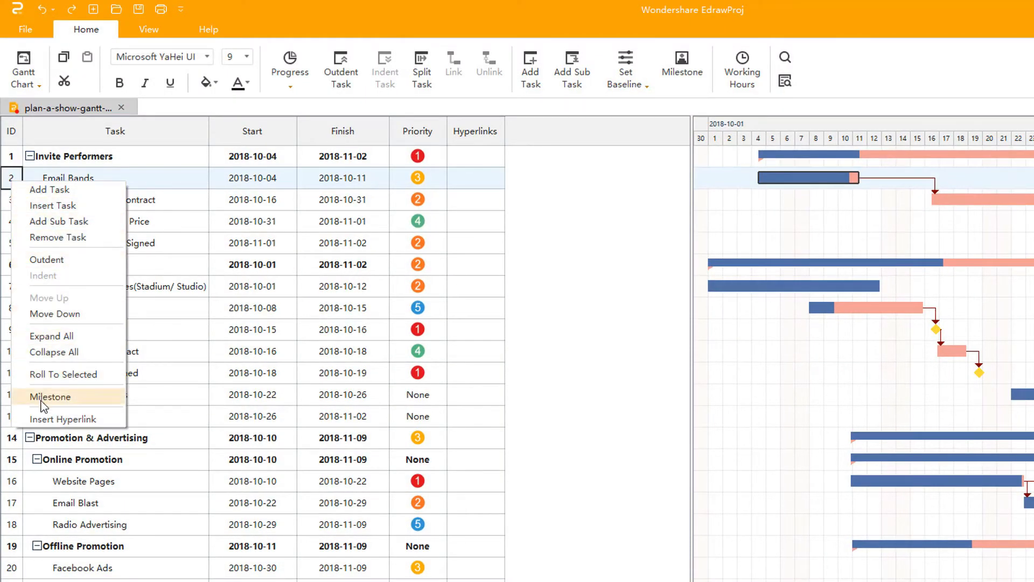
click(49, 419)
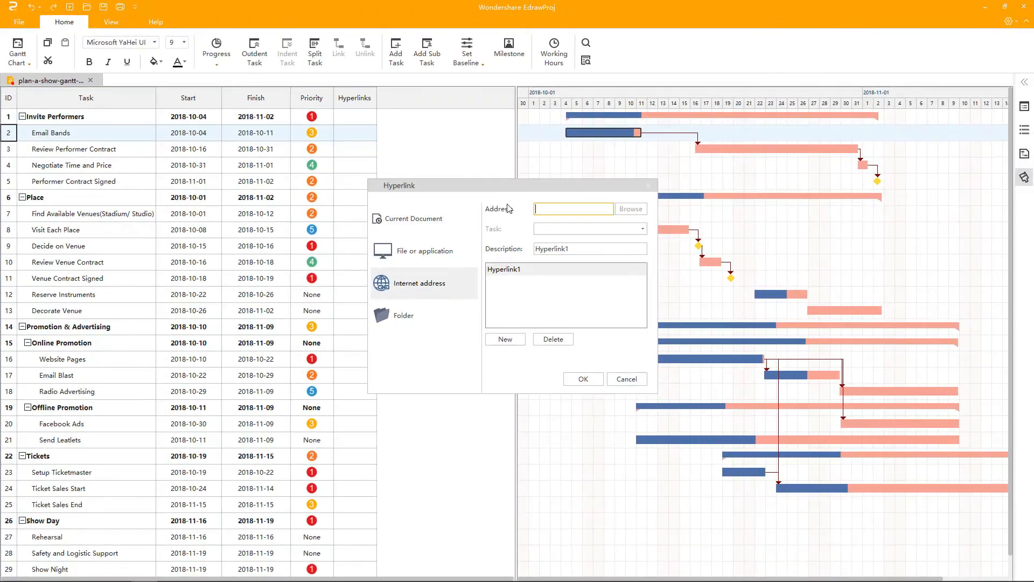
text(www.edrawsoft.com)
click(584, 380)
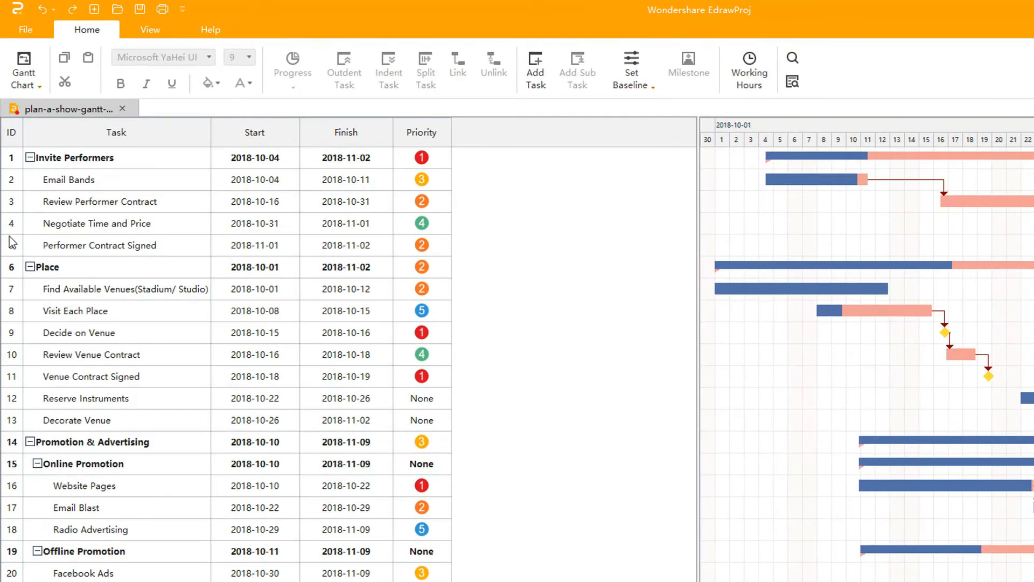
Collapse all task groups in the task table, and expand them all again
right_click(9, 234)
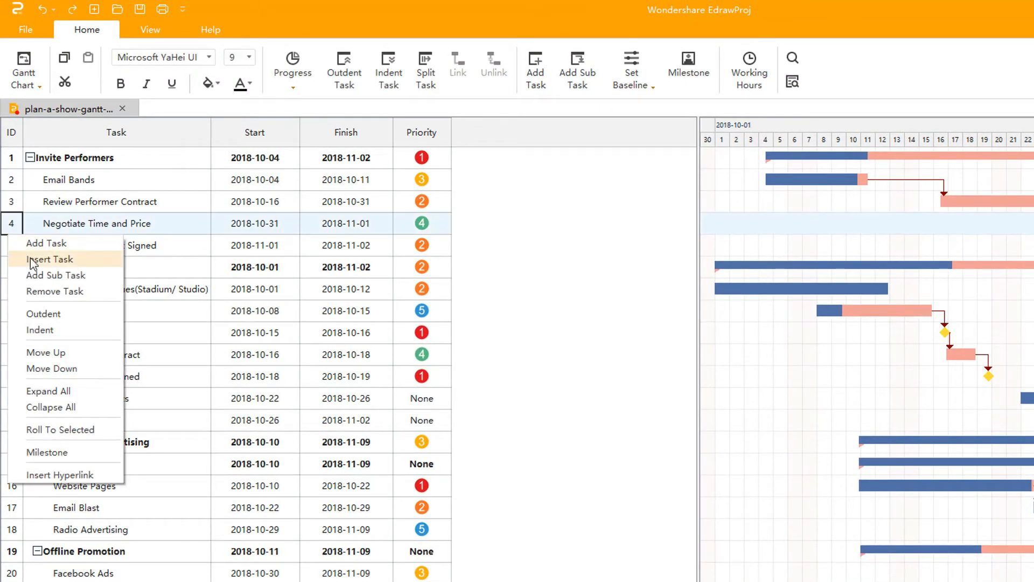
click(100, 407)
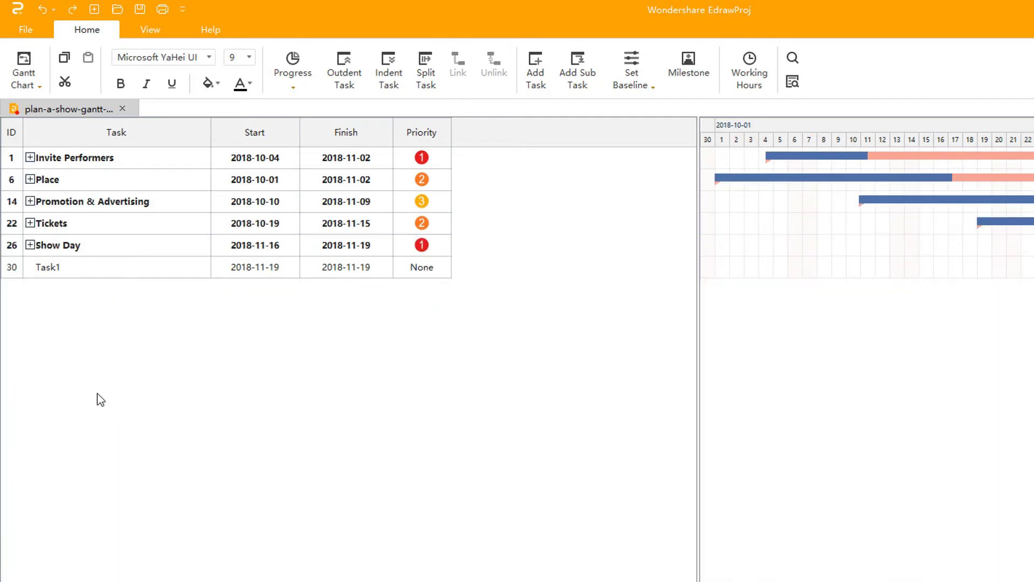
right_click(19, 204)
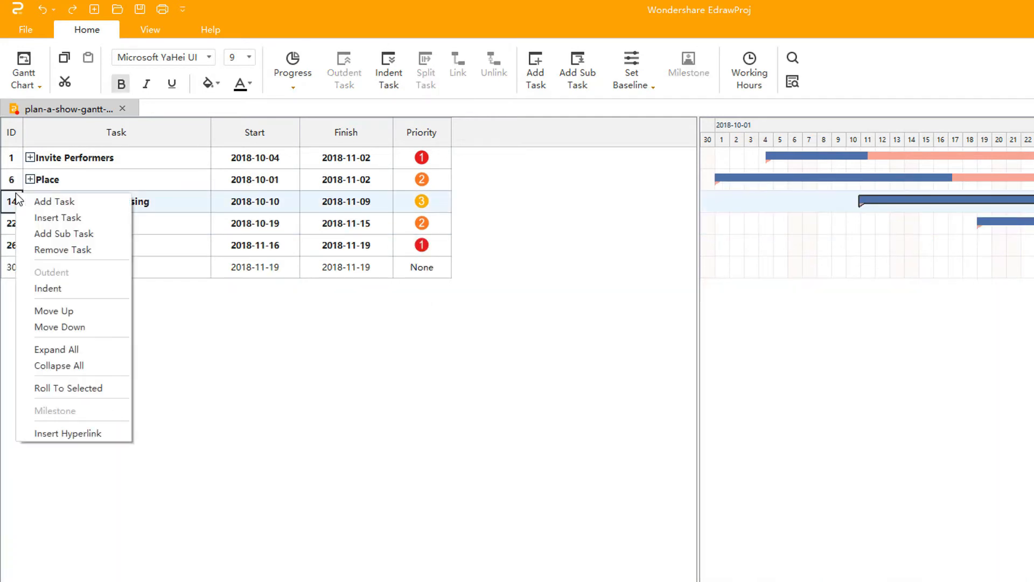
click(82, 349)
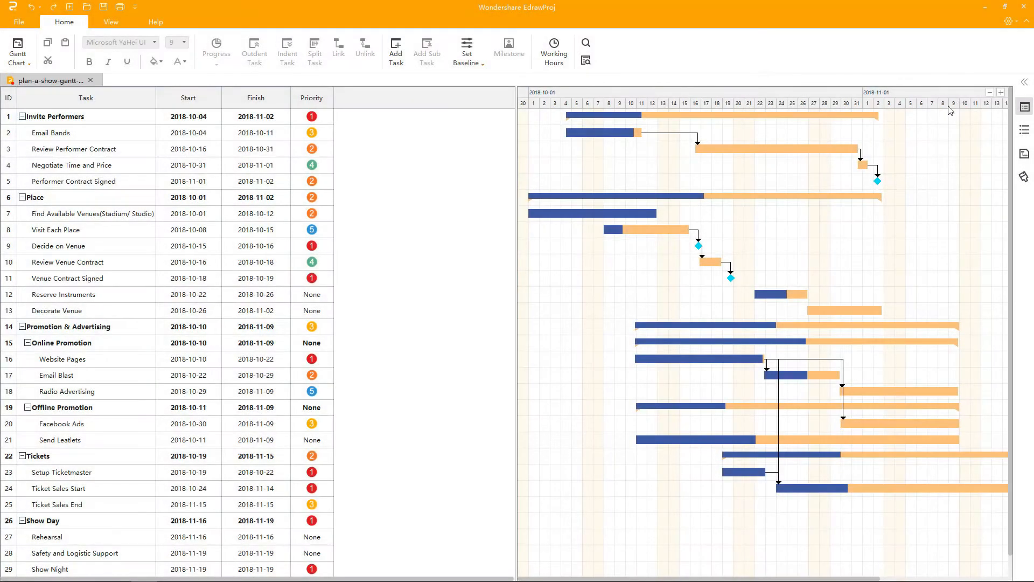
Try the Business, Classical and Dream color themes on the chart, and apply the Fleeting Time theme
click(1019, 83)
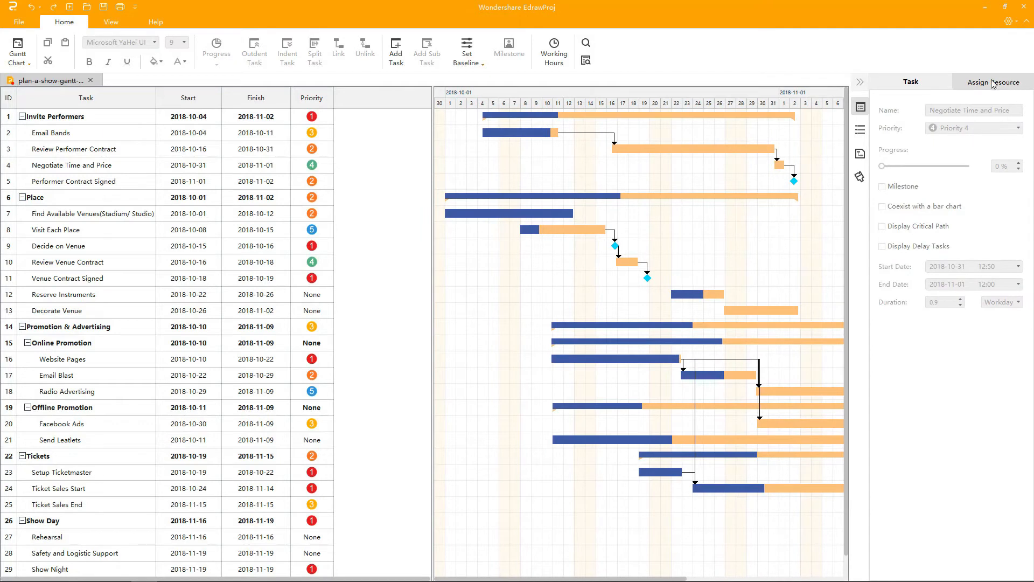
click(860, 180)
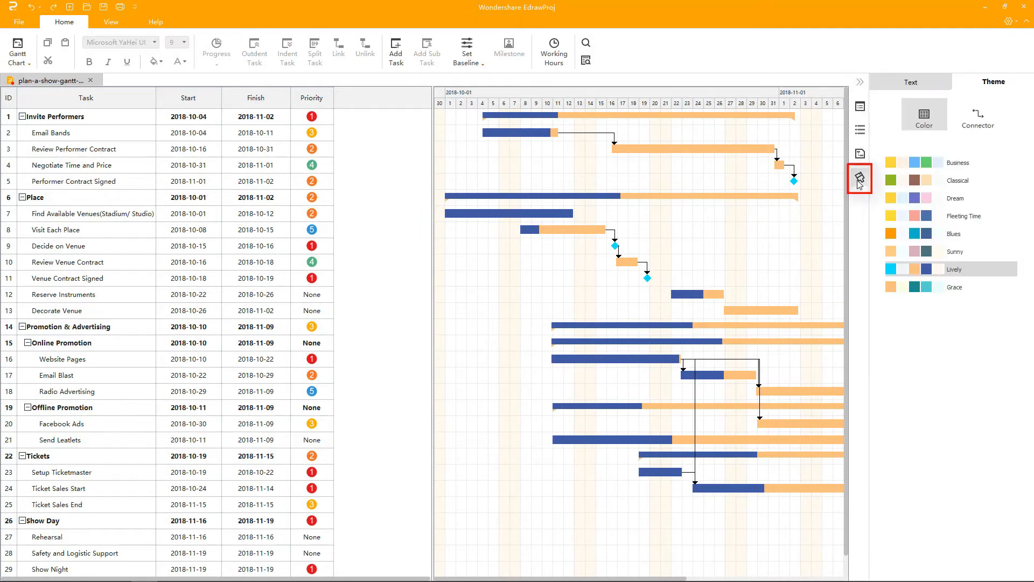
click(894, 162)
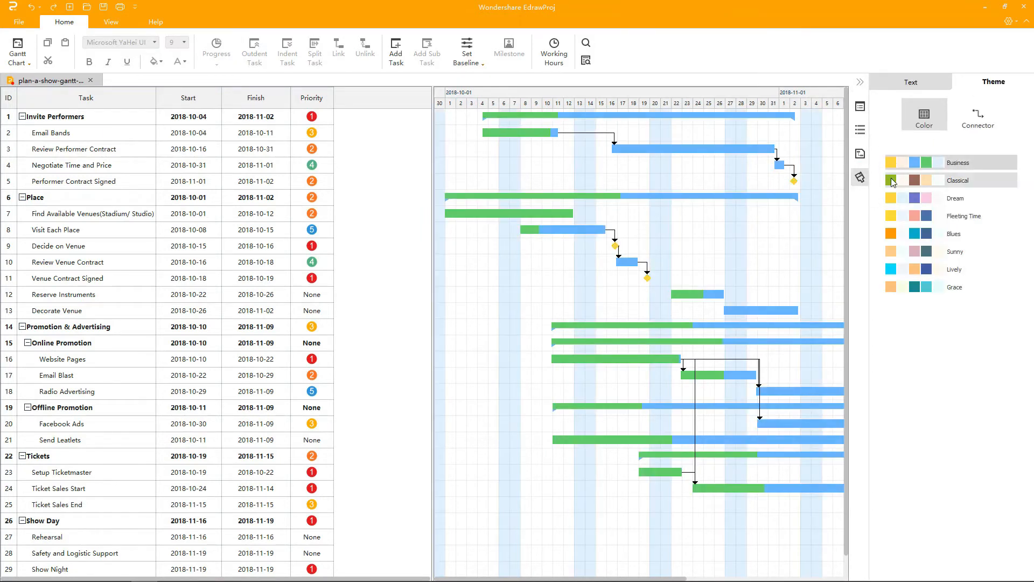
click(891, 177)
click(904, 203)
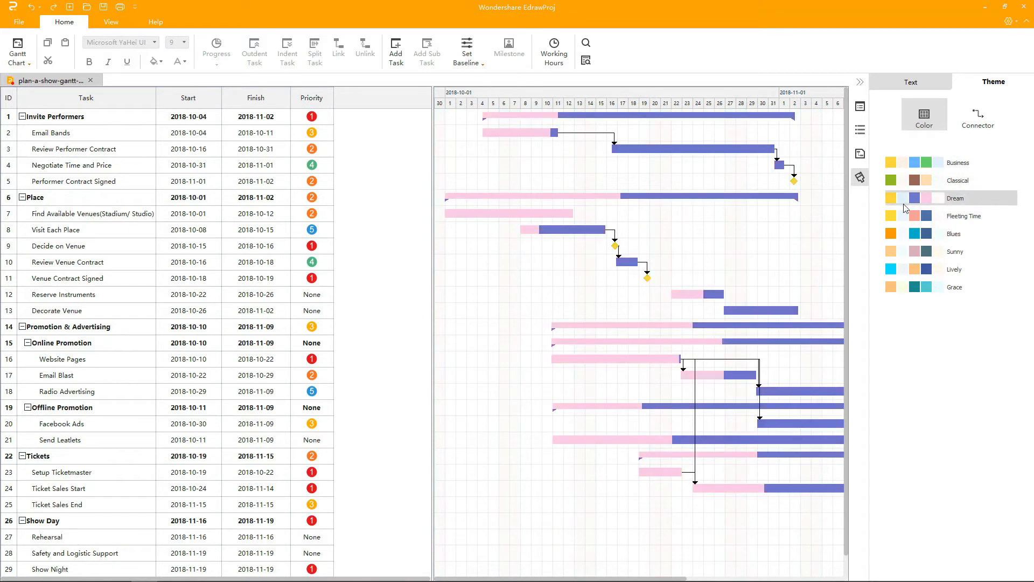
click(906, 218)
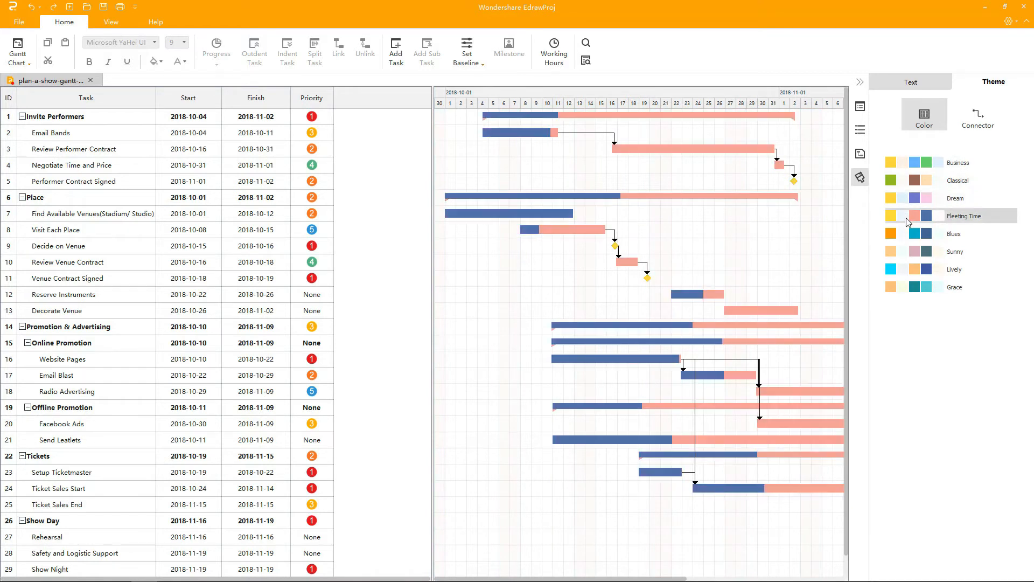
Change the color of the chart's connector lines to dark red in the theme settings
click(979, 115)
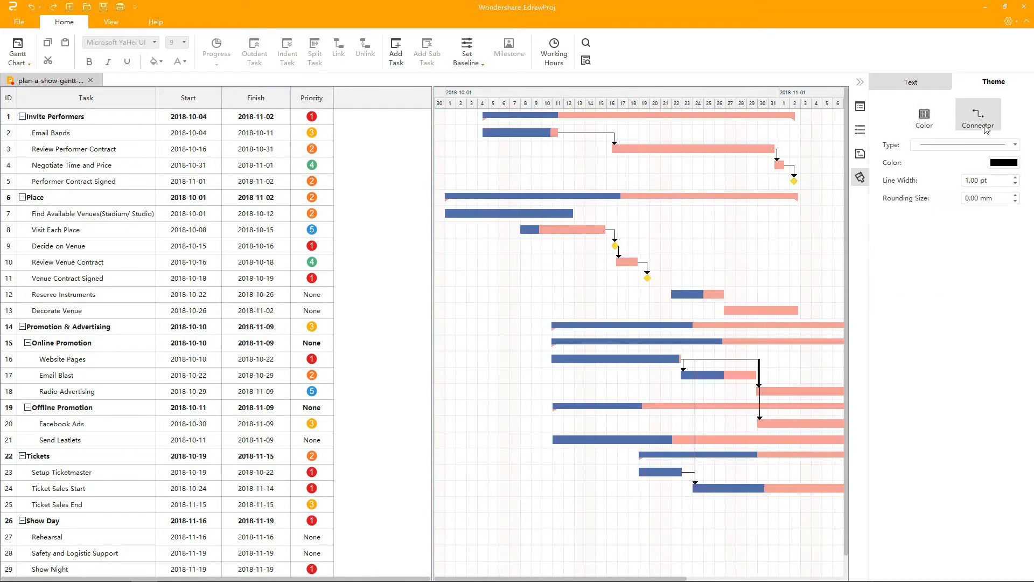
click(1012, 166)
click(990, 184)
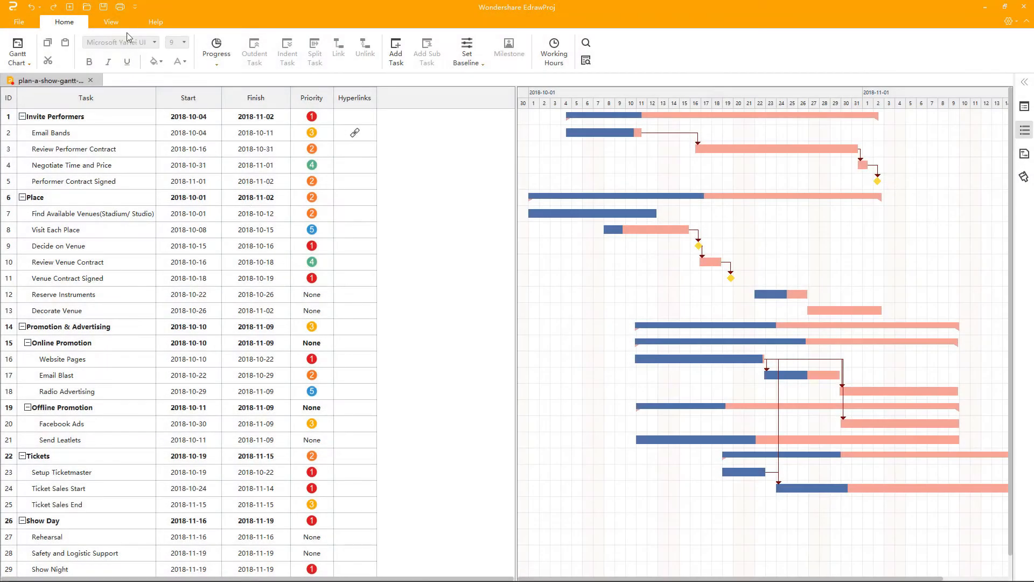
View the project reports on critical and delayed tasks, top level and resource cost, task and resource work, and task allocation
click(111, 22)
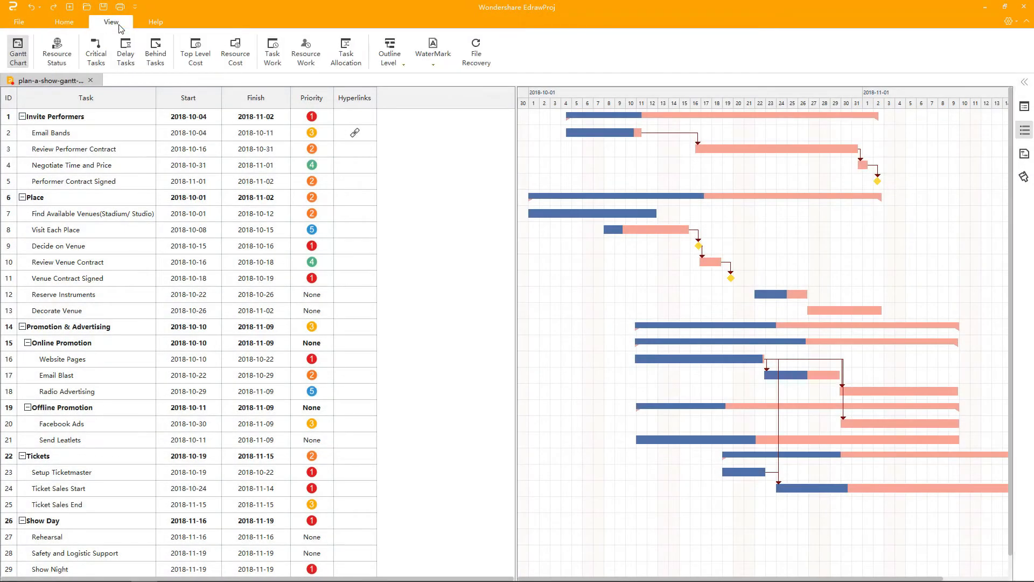
click(102, 61)
click(125, 60)
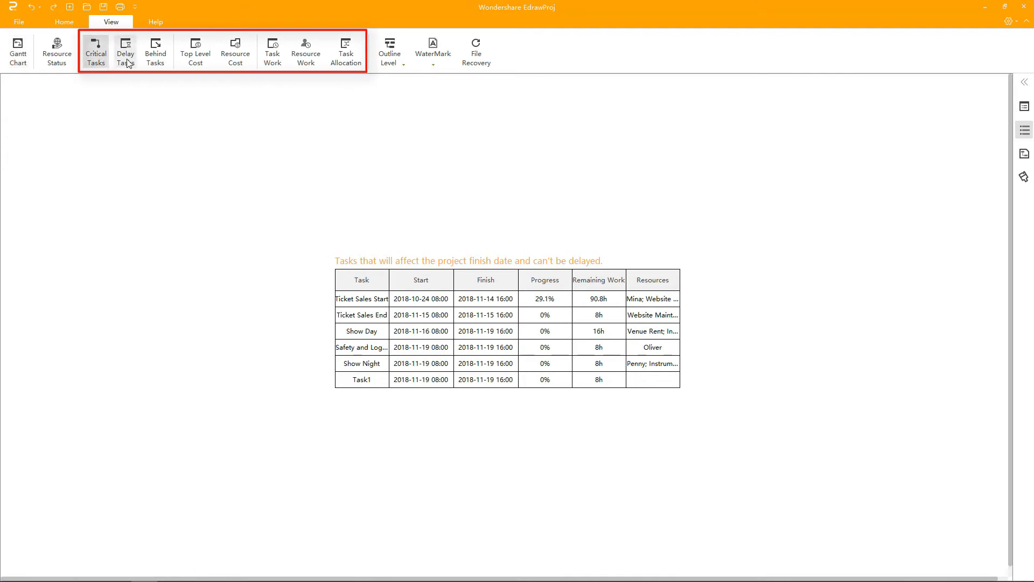
click(195, 58)
click(236, 62)
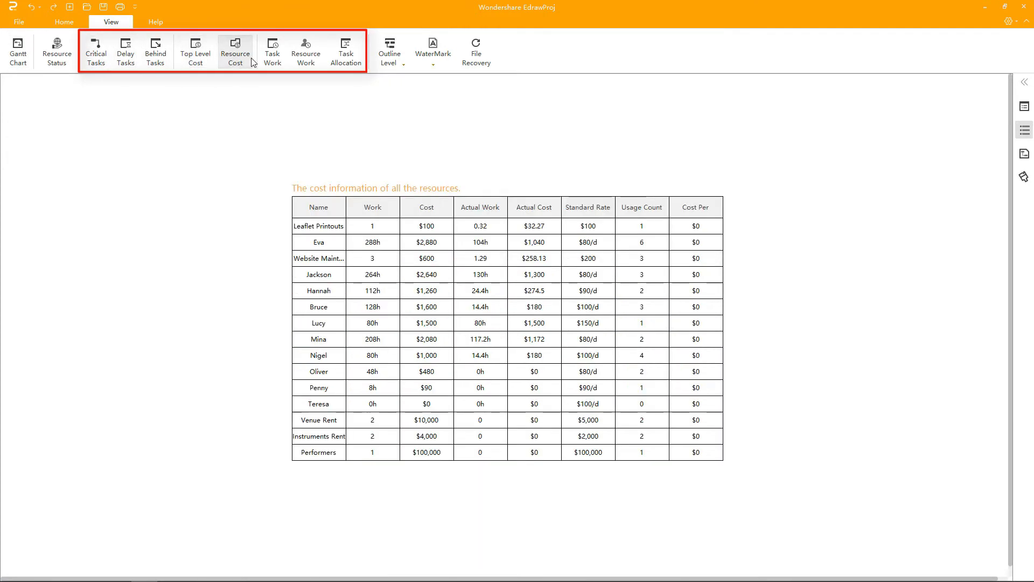
click(272, 60)
click(297, 58)
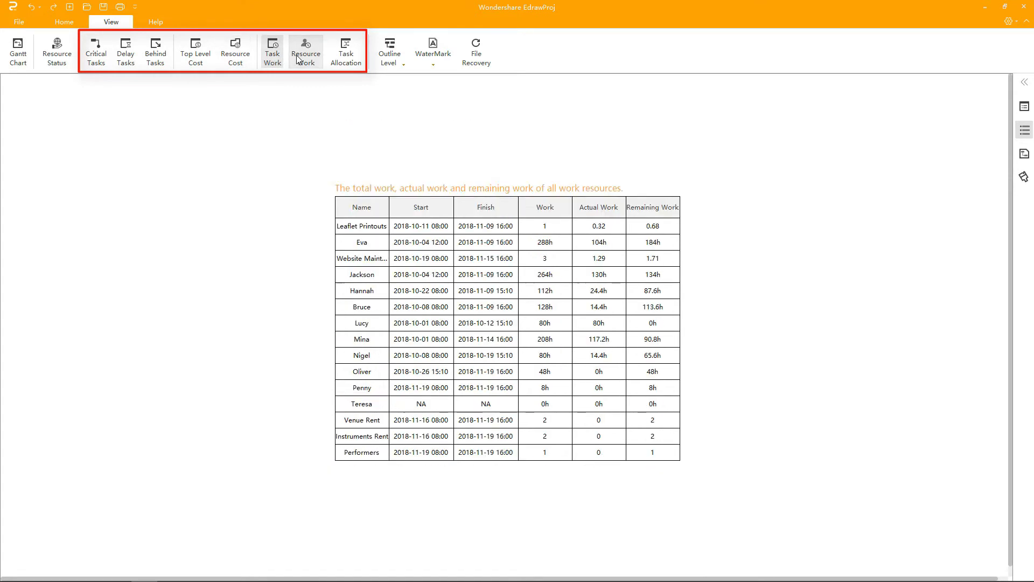
click(354, 49)
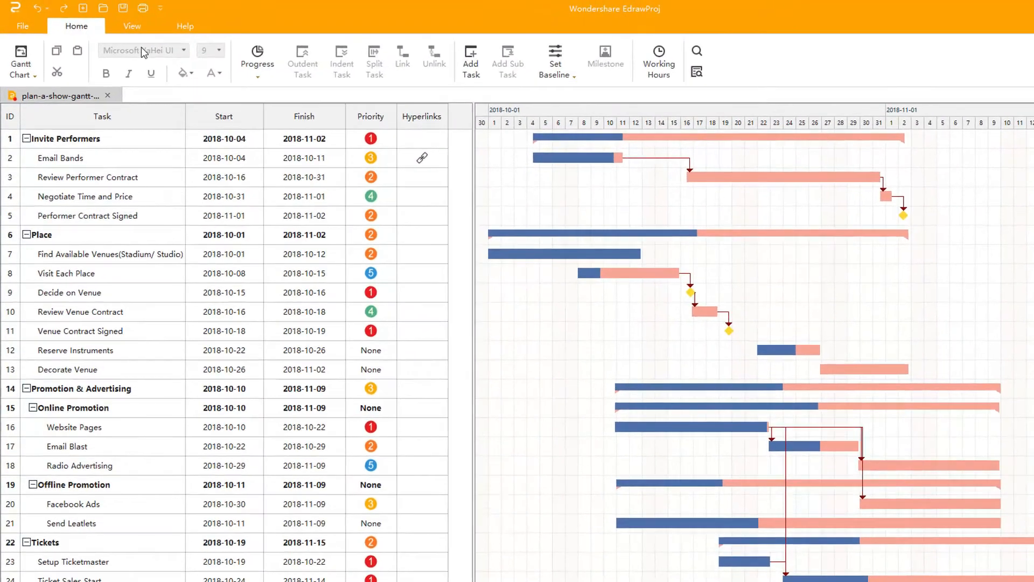
Examine the resource status and the daily workloads through late October 2018, and return to the Gantt chart view
click(132, 26)
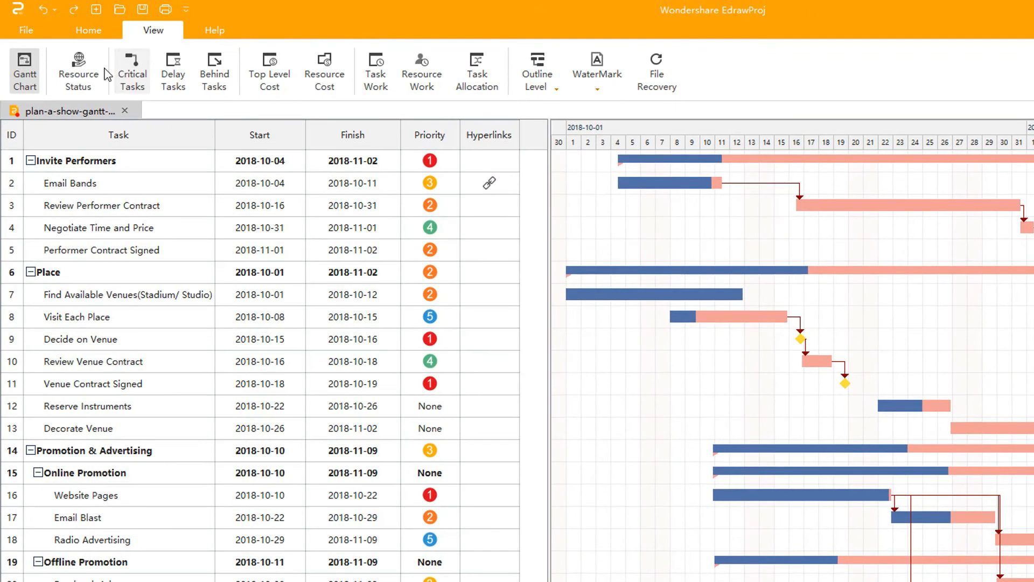
click(87, 81)
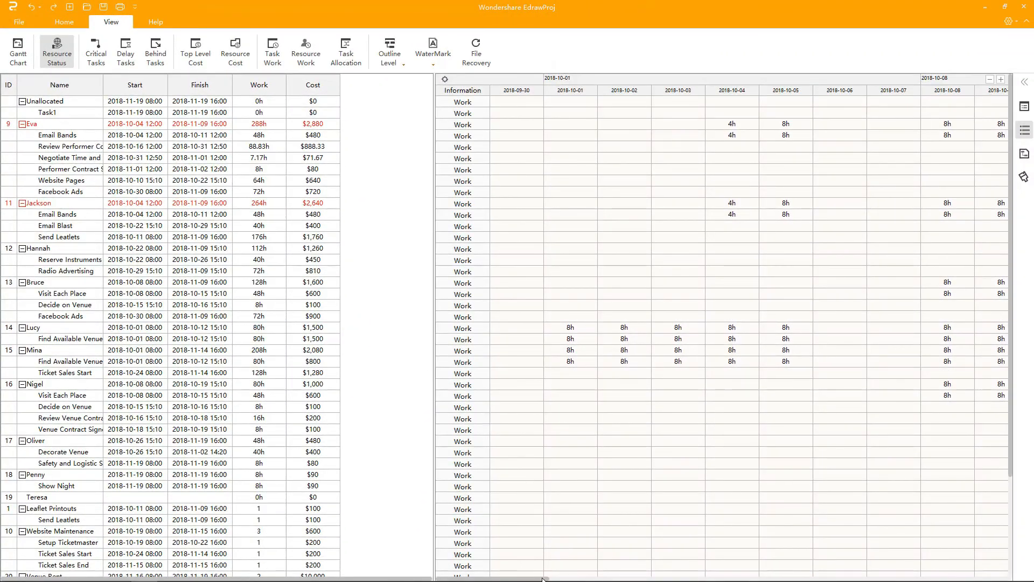
drag(544, 580, 756, 573)
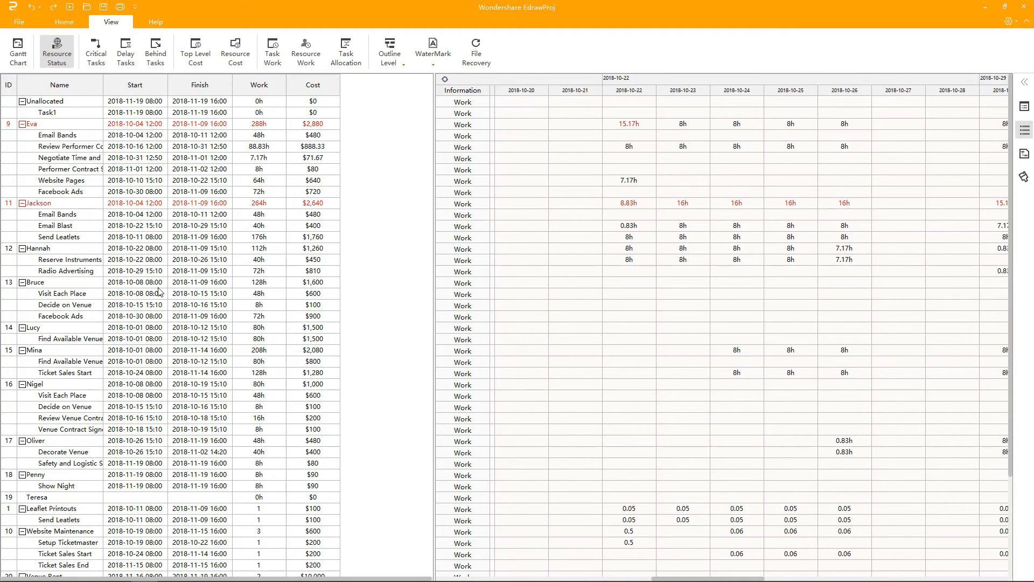
click(15, 64)
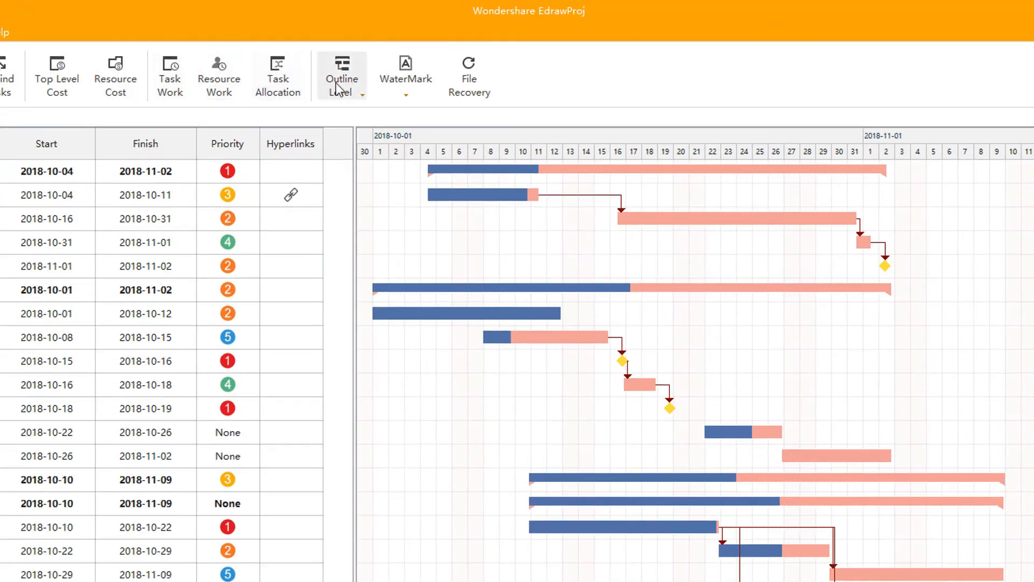
Show the task outline at its top level only, at two levels, and at the next deeper level
click(363, 95)
click(367, 108)
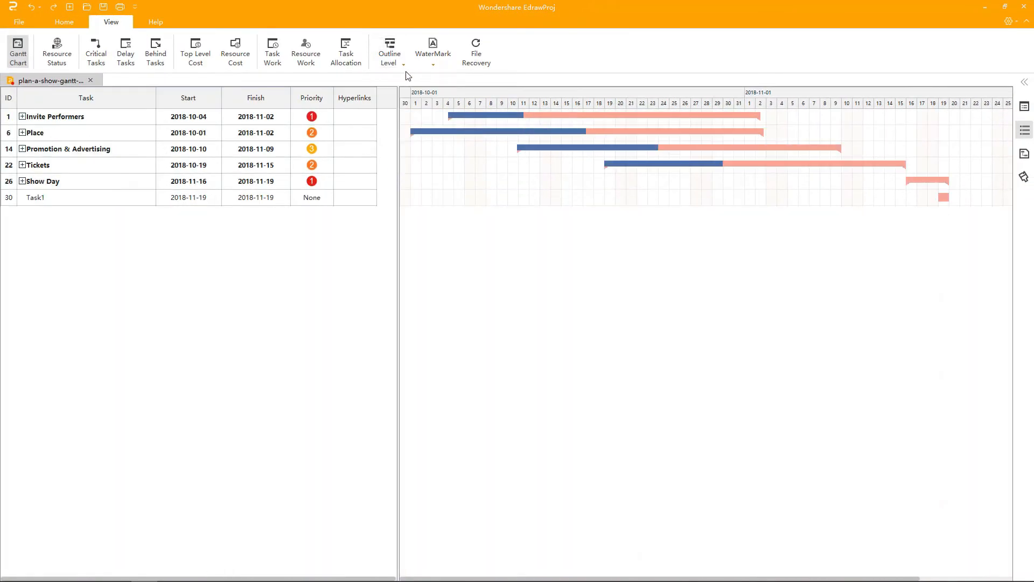
click(403, 65)
click(408, 88)
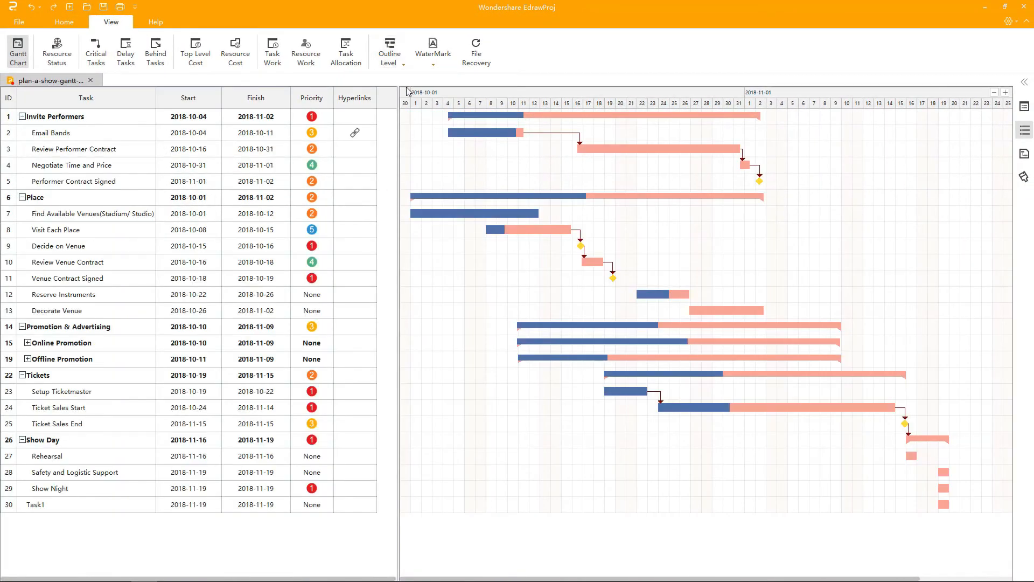
click(405, 66)
click(412, 101)
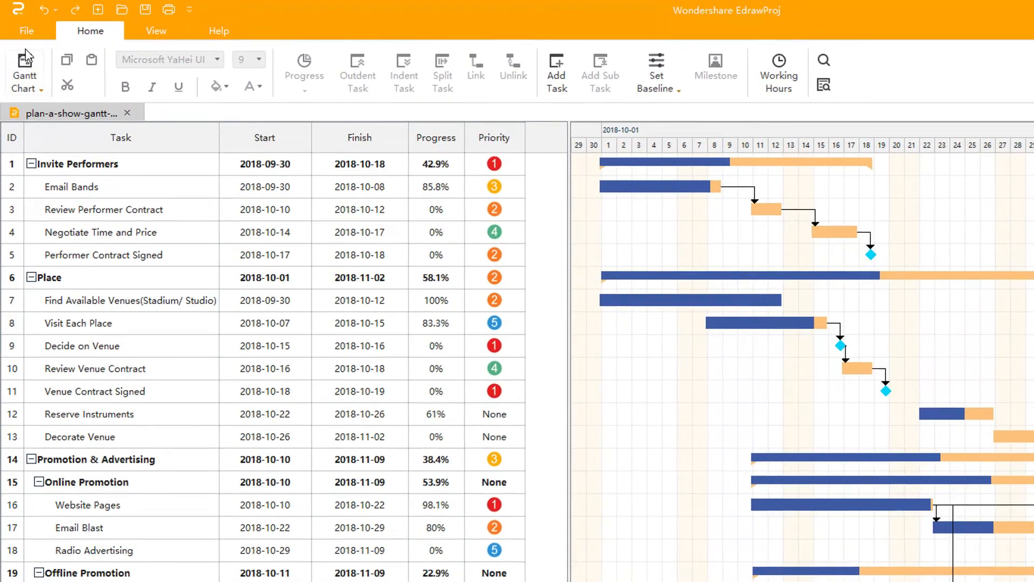
Export the Gantt chart in PDF vector format under the file name plan-a-show-gantt-chart (1)
click(24, 30)
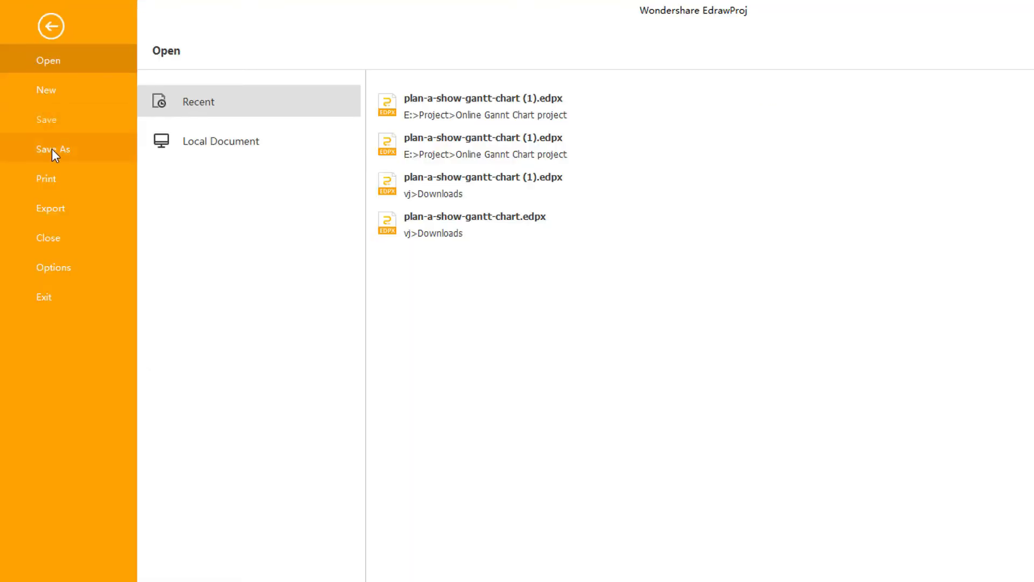
click(57, 205)
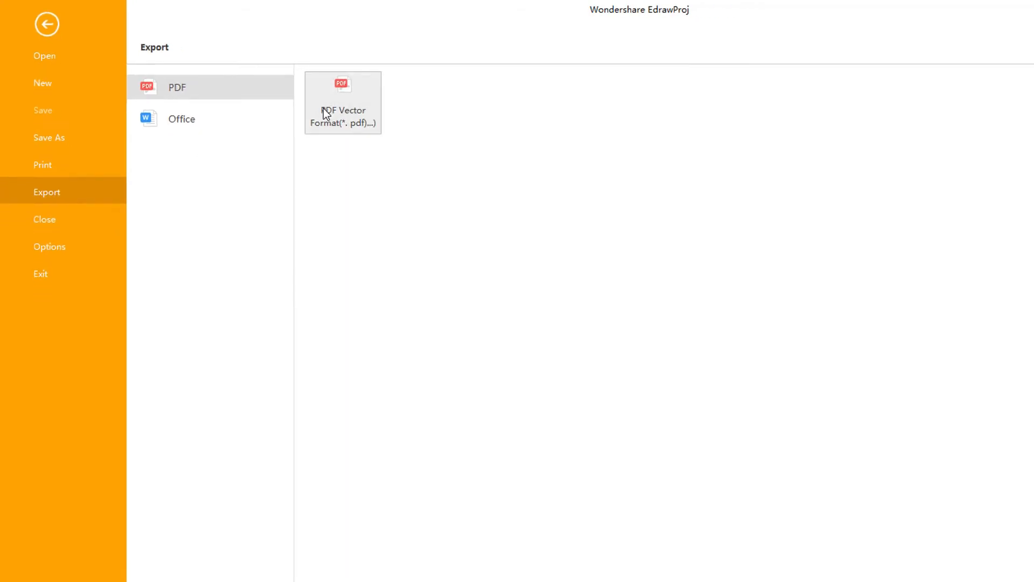
click(326, 113)
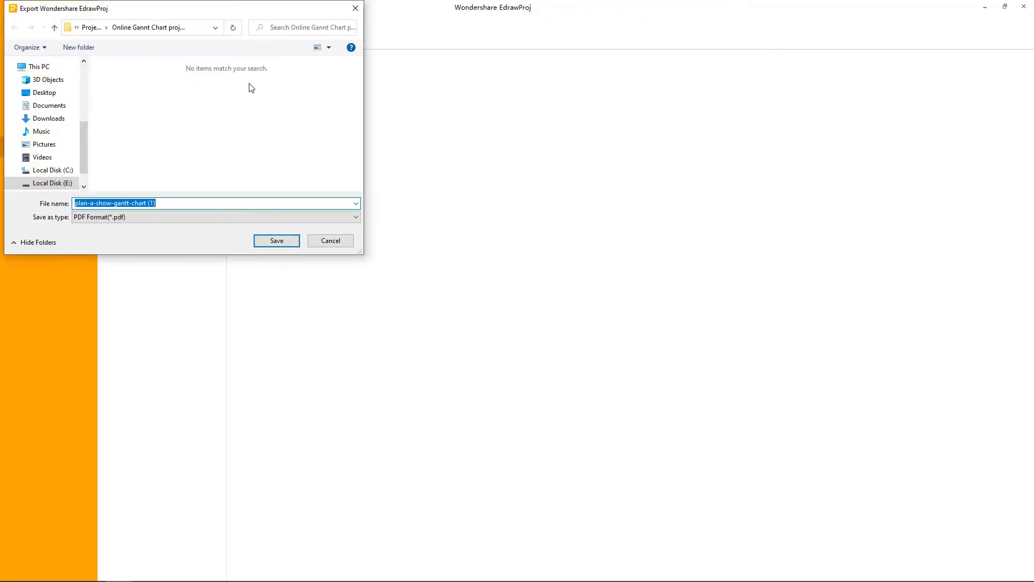
click(276, 240)
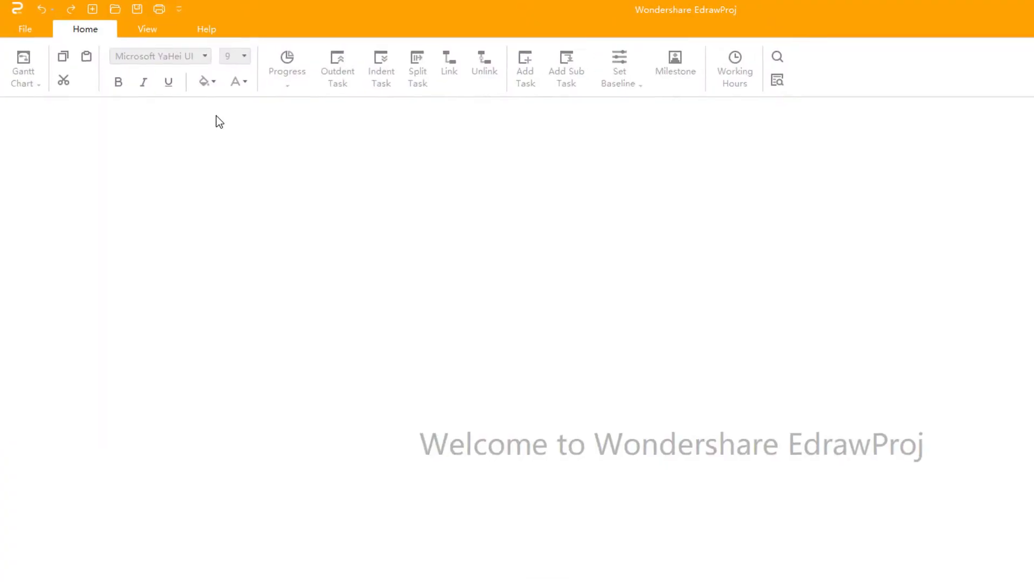
Open the online video tutorials for EdrawProj in the browser, and open the frequently asked questions page from the program's help
click(193, 31)
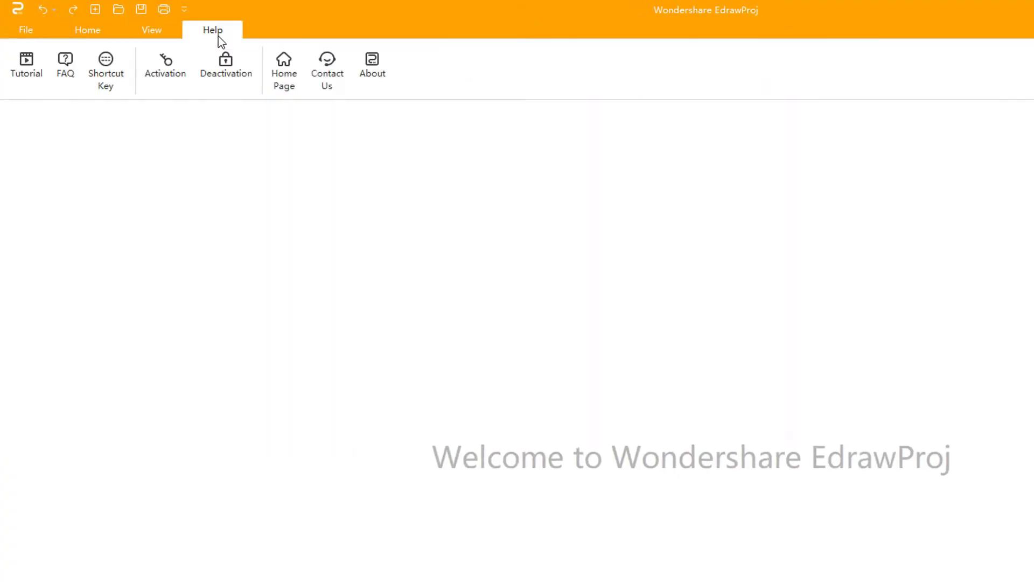
click(30, 69)
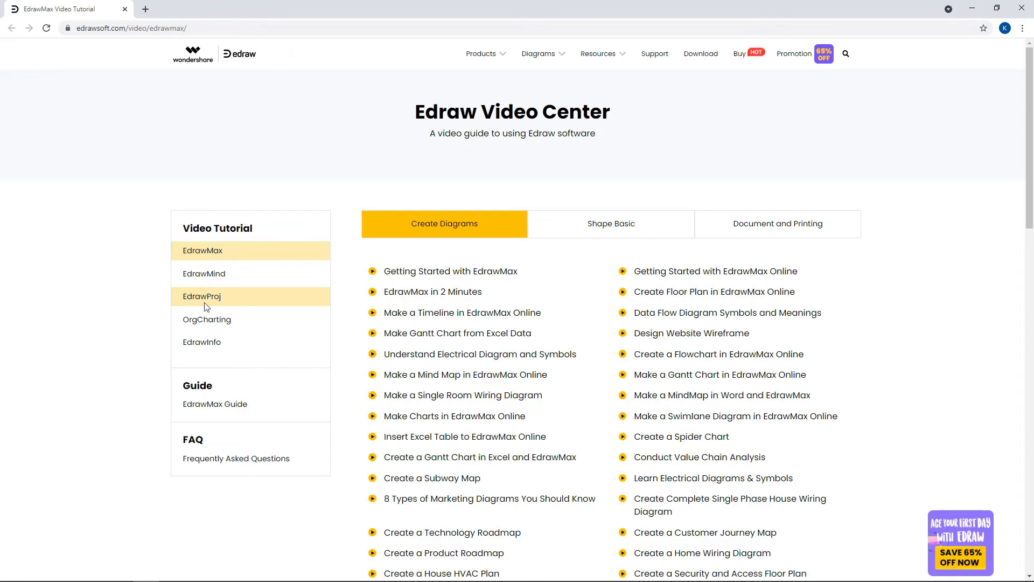
click(205, 306)
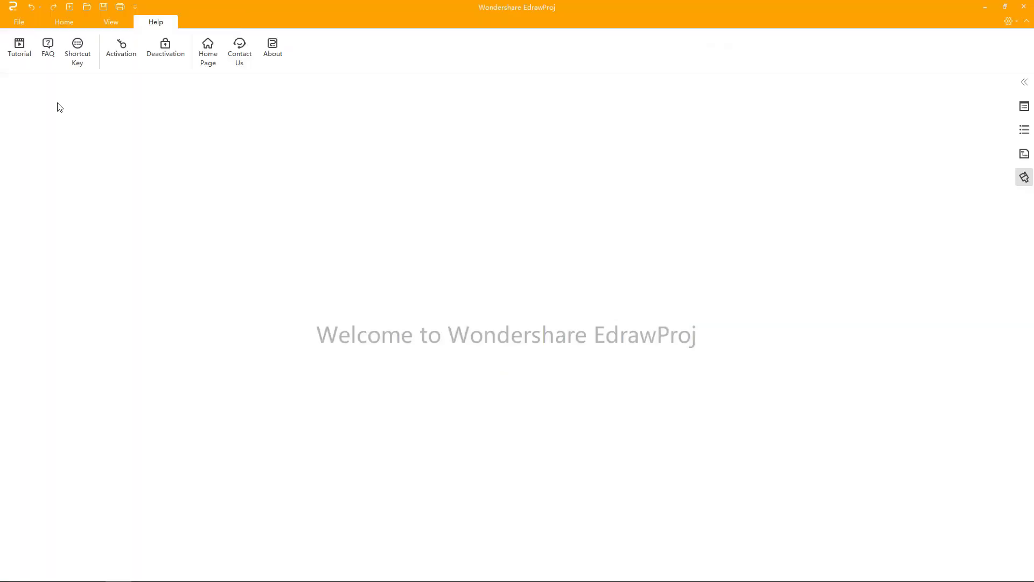
click(48, 61)
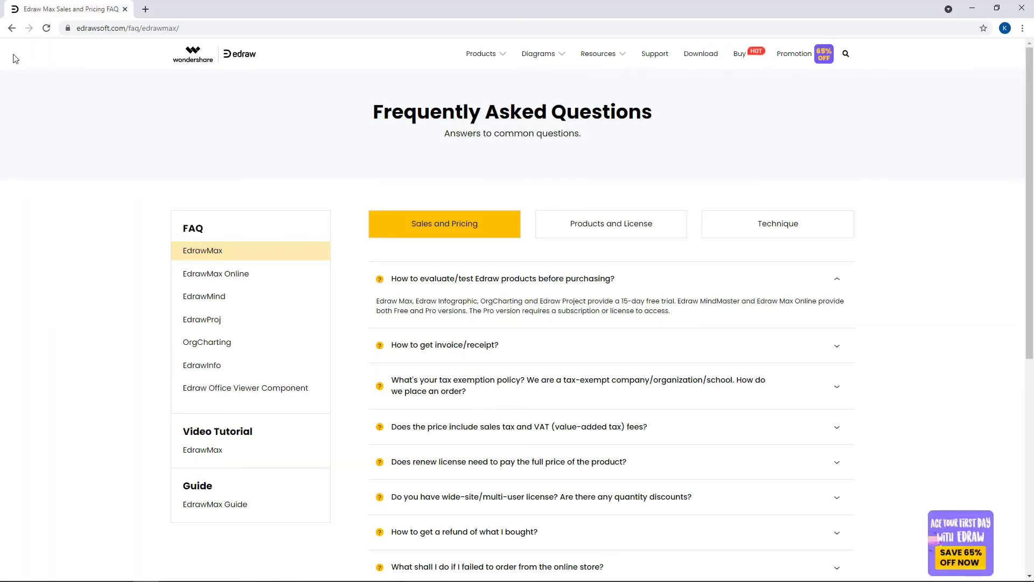
Show the EdrawProj section of the FAQ, and read through the online keyboard shortcuts guide opened from the program's help
click(205, 323)
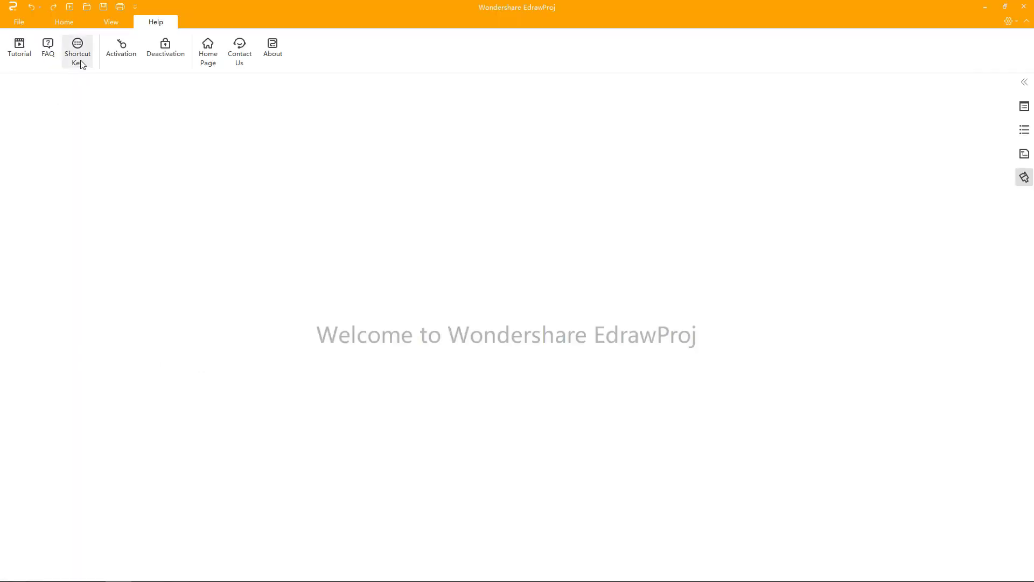
click(77, 54)
scroll(611, 307, down, 7)
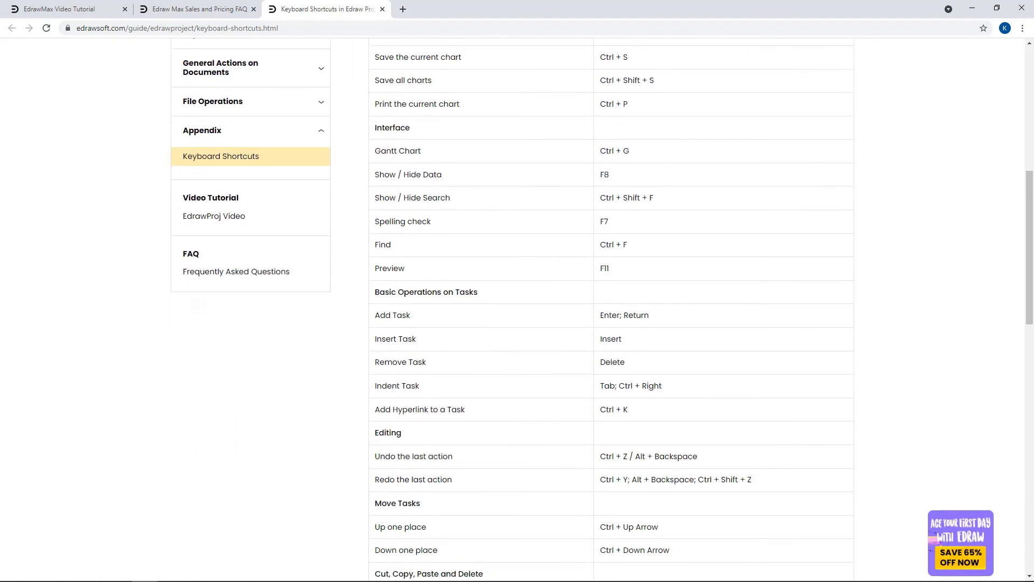
scroll(611, 308, down, 3)
scroll(611, 307, up, 11)
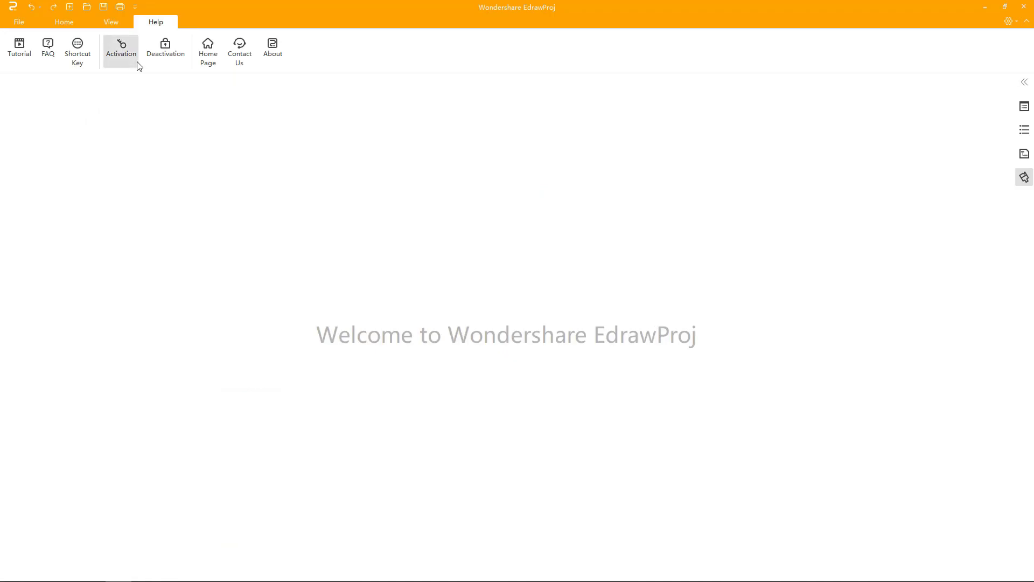
View the license activation details and the license deactivation dialog, and close it without deactivating
click(132, 59)
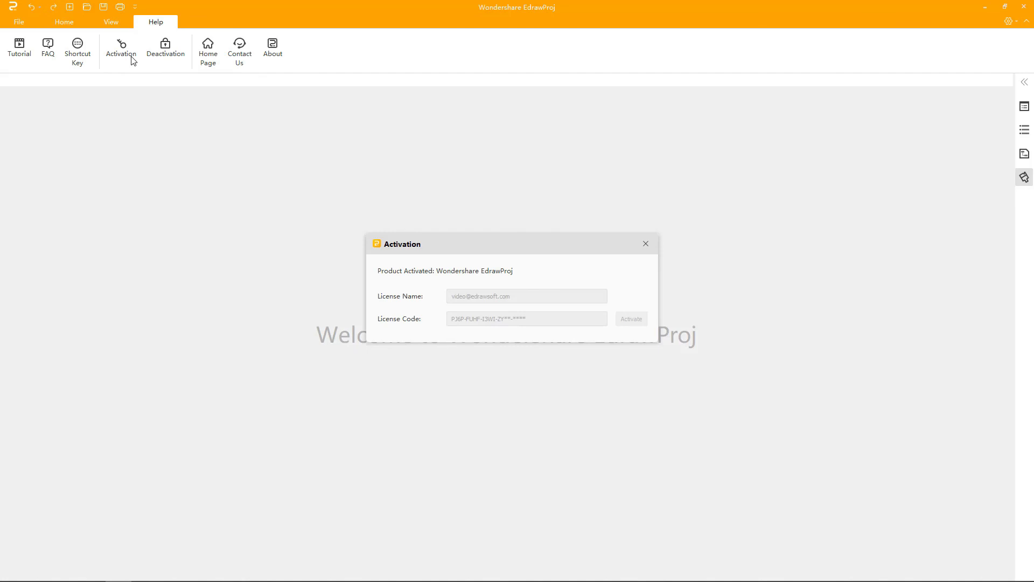
click(182, 57)
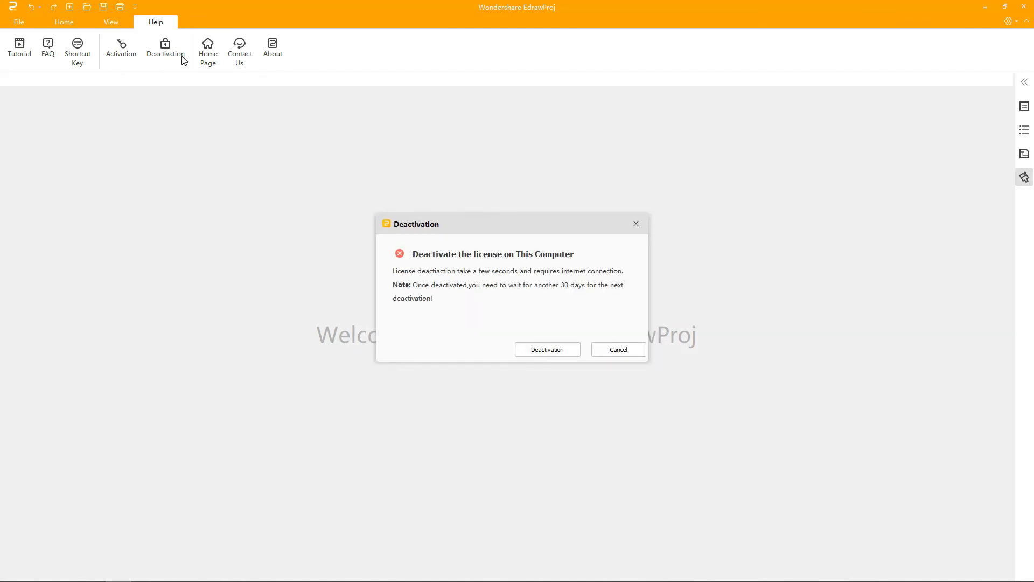
key(Escape)
Open the EdrawProj home page and the Edraw Support Center in the browser from the program's help
click(209, 52)
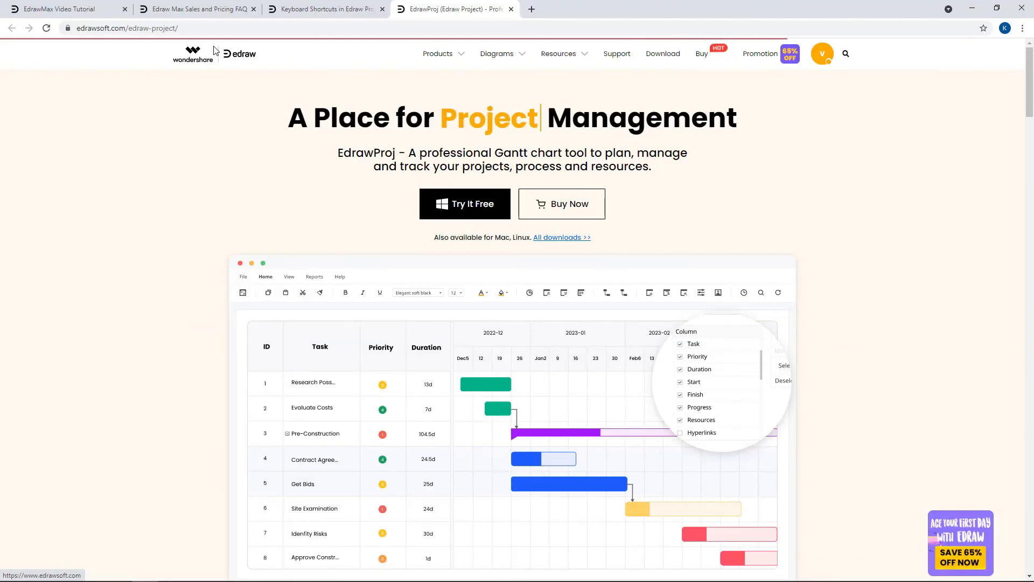
key(alt+Tab)
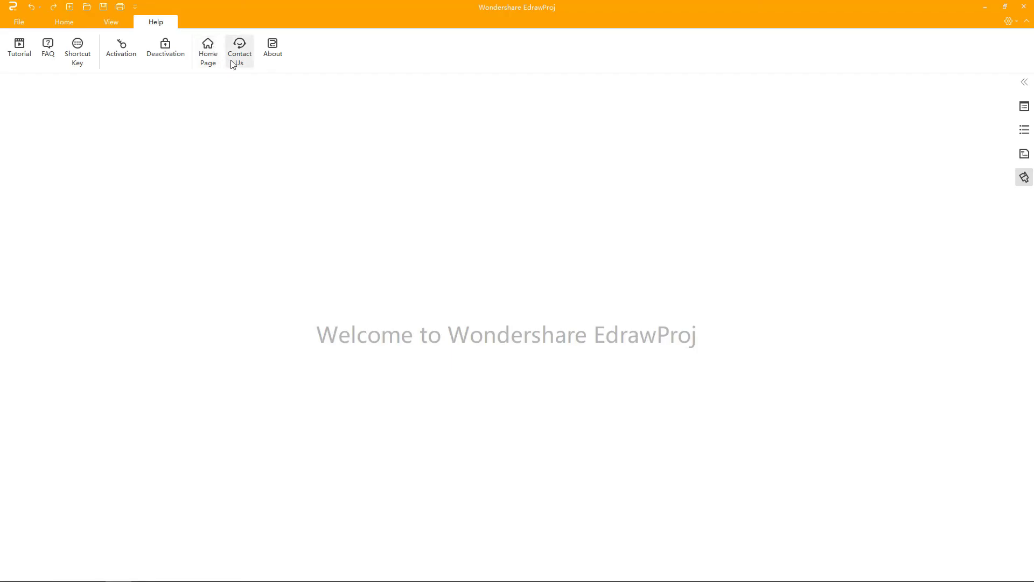
click(238, 57)
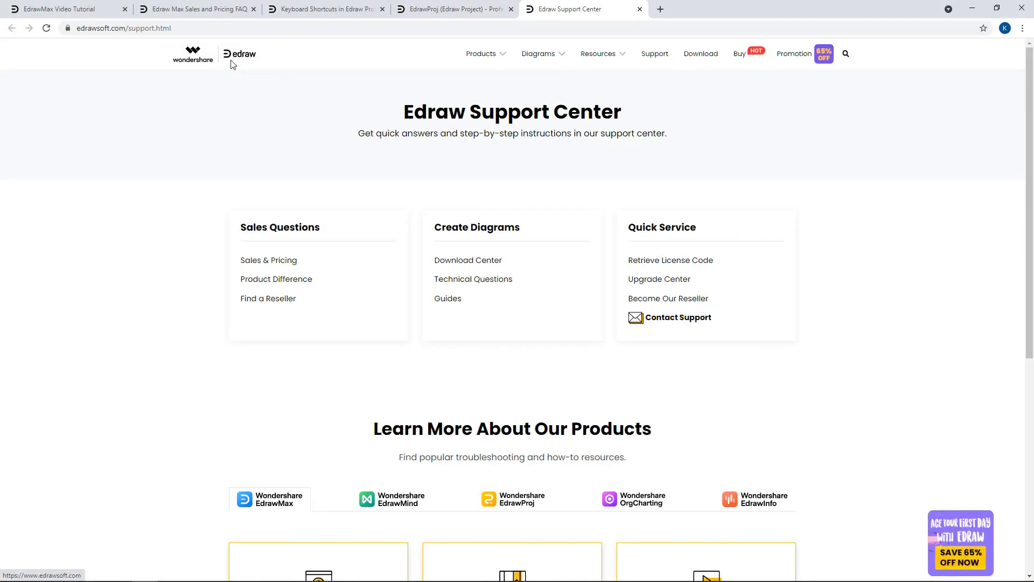